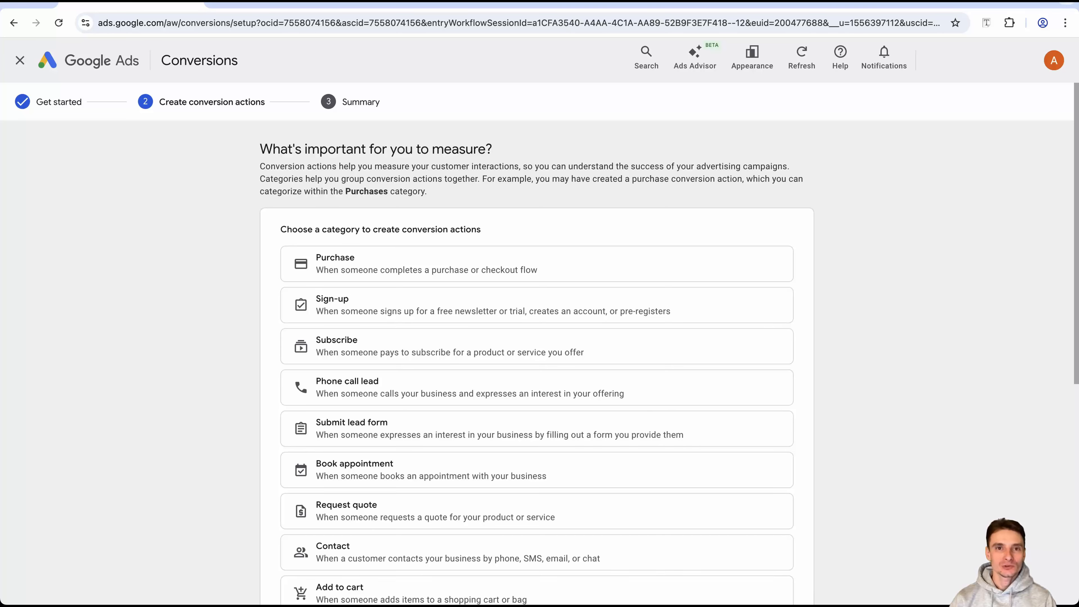
pyautogui.scroll(-5, 536, 340)
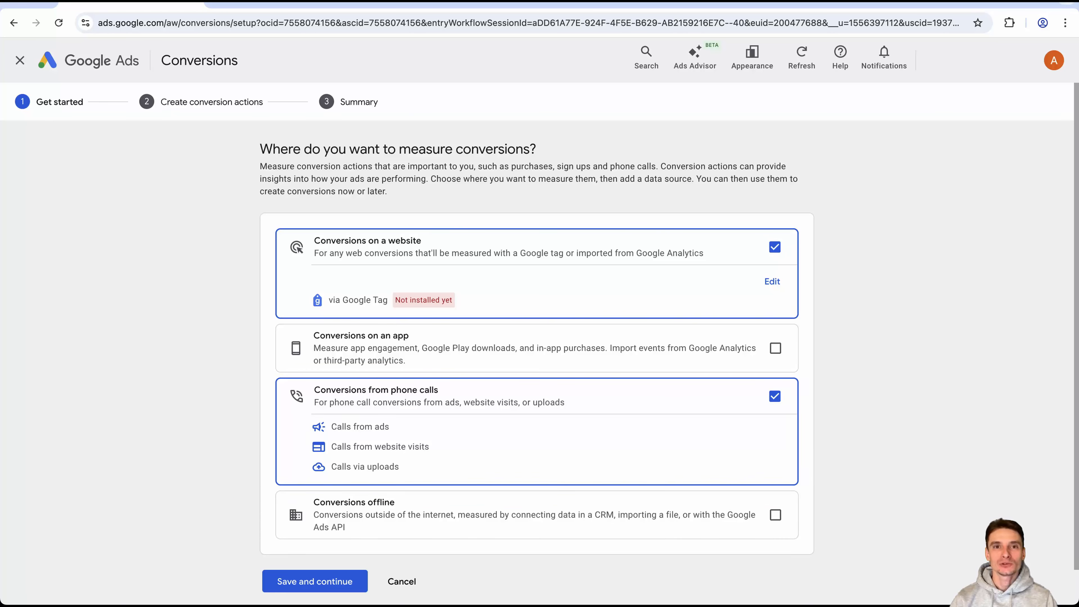
# Exclude phone call conversions from the measurement sources and open the website conversions source for editing, using the vibenailsstudio.com address.
pyautogui.click(774, 396)
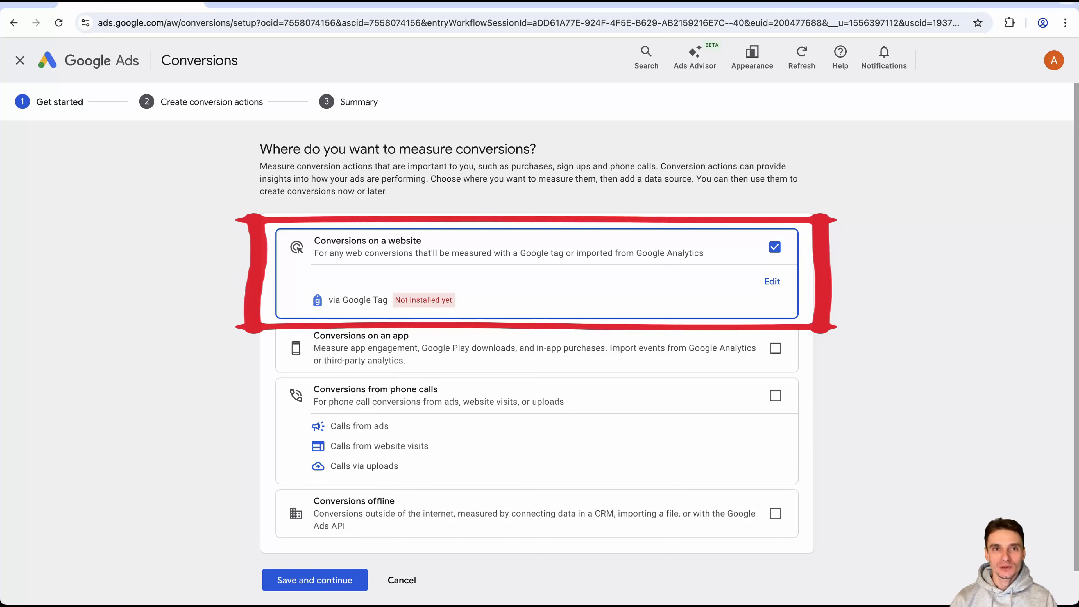
pyautogui.click(771, 281)
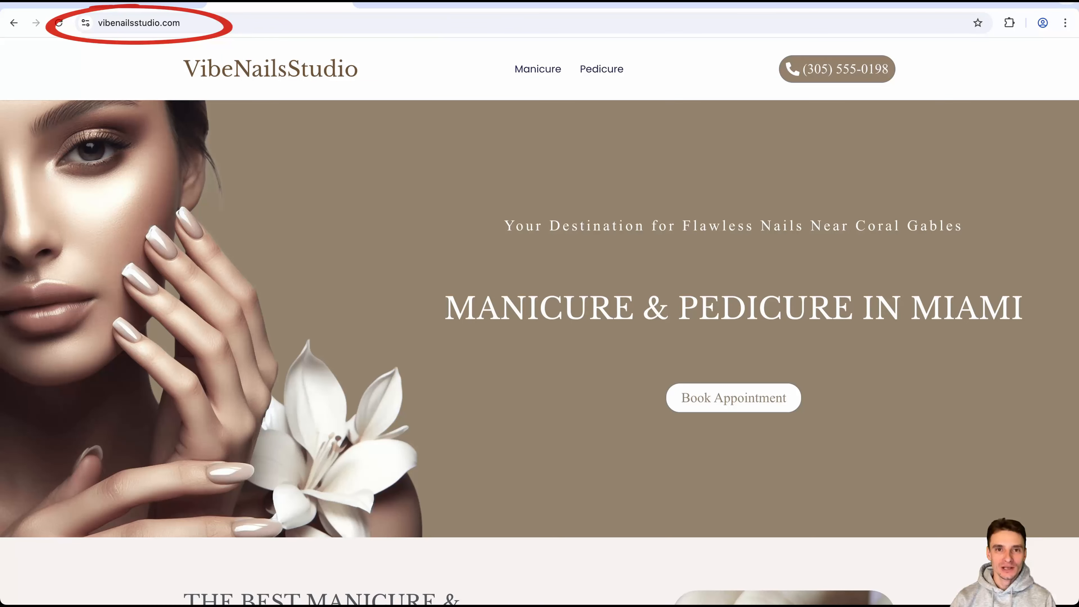
pyautogui.click(153, 23)
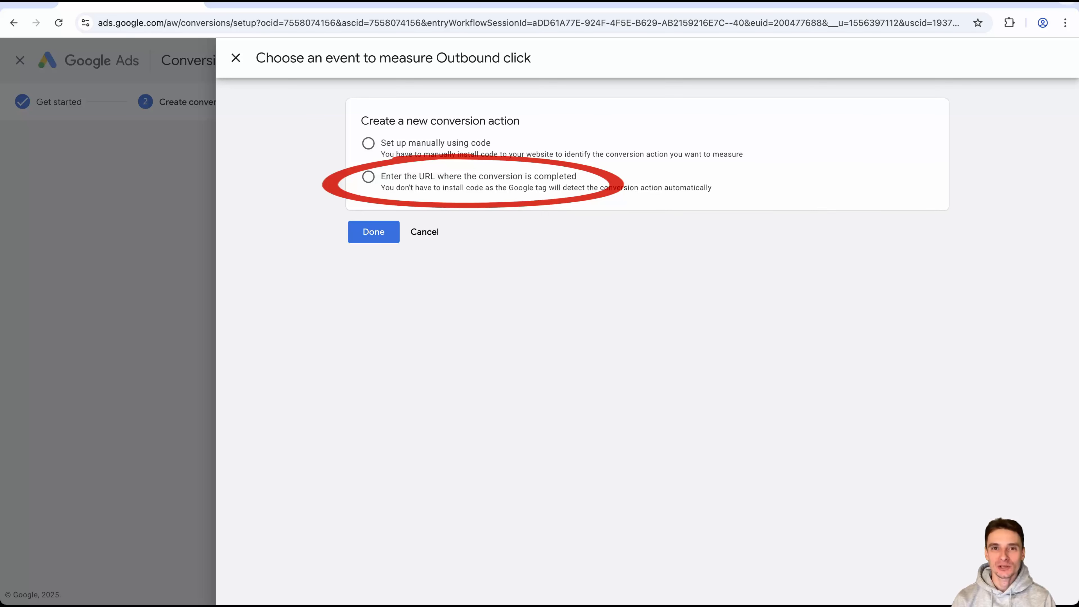
# Set the Outbound click conversion action up manually using code and name it Click on Phone Number.
pyautogui.click(368, 177)
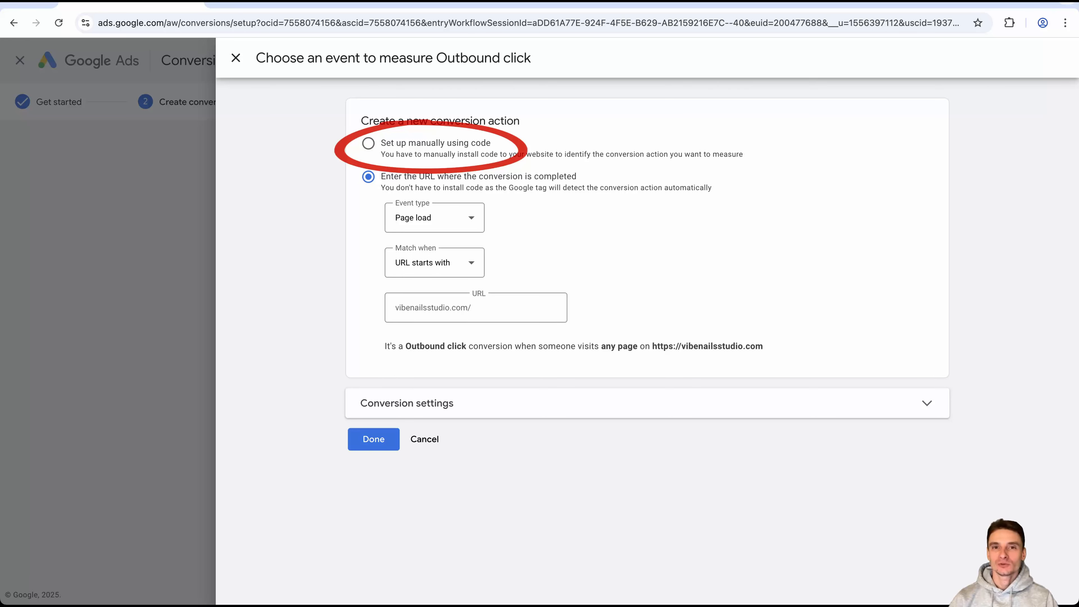
pyautogui.click(368, 143)
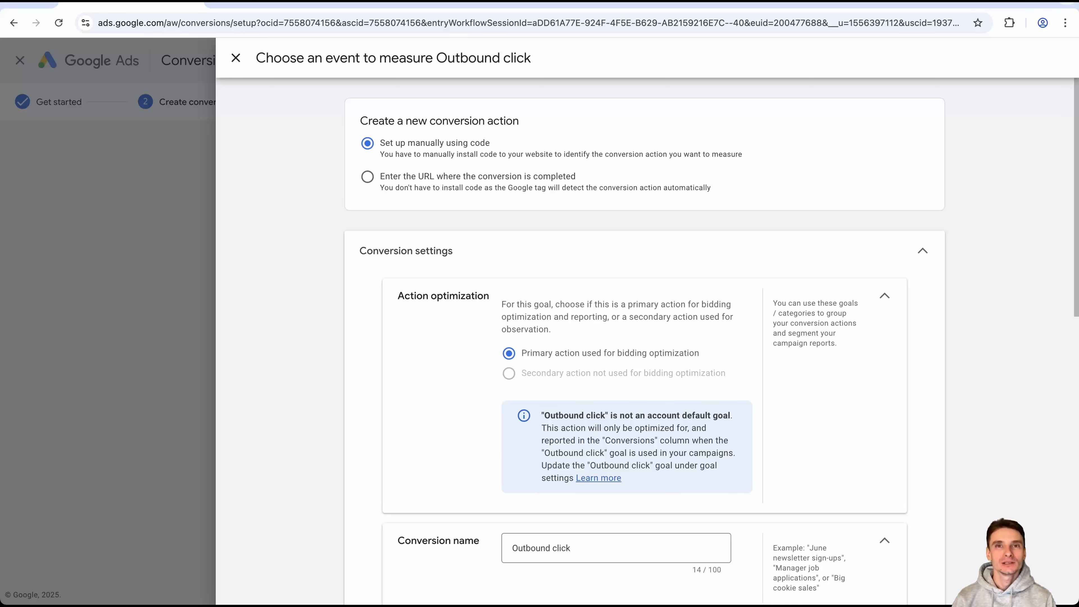
pyautogui.scroll(-4, 644, 340)
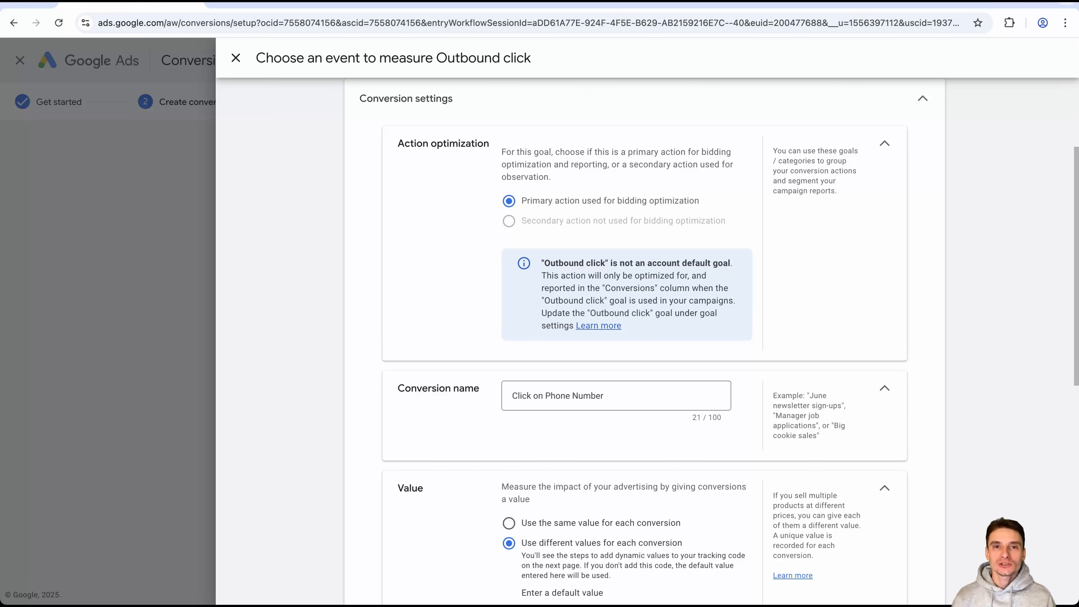
# Set the phone number conversion to use no value and to count one conversion per interaction.
pyautogui.scroll(-6, 644, 340)
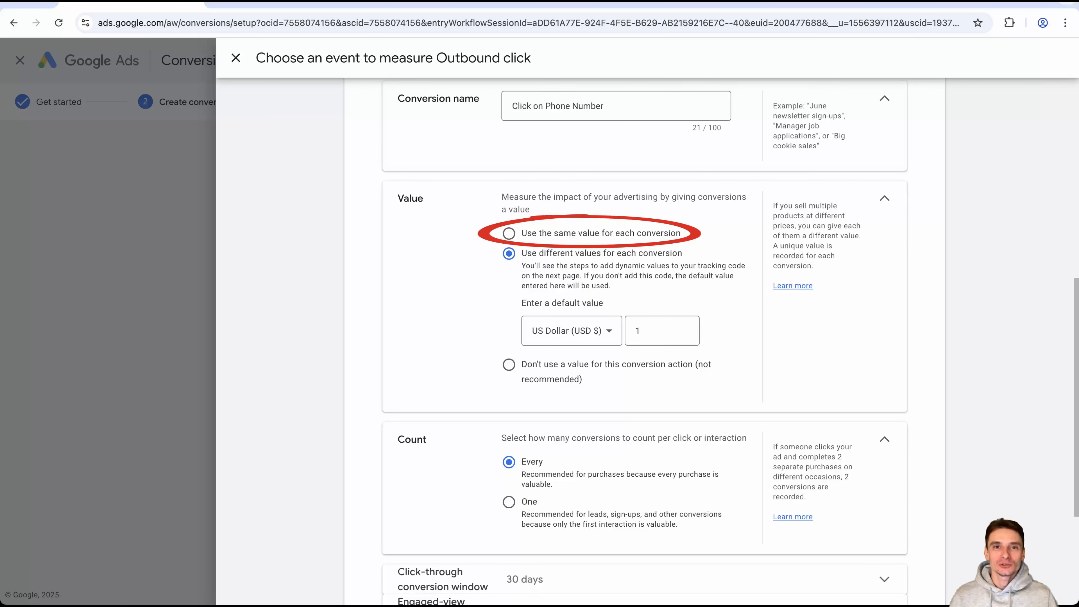
pyautogui.click(509, 233)
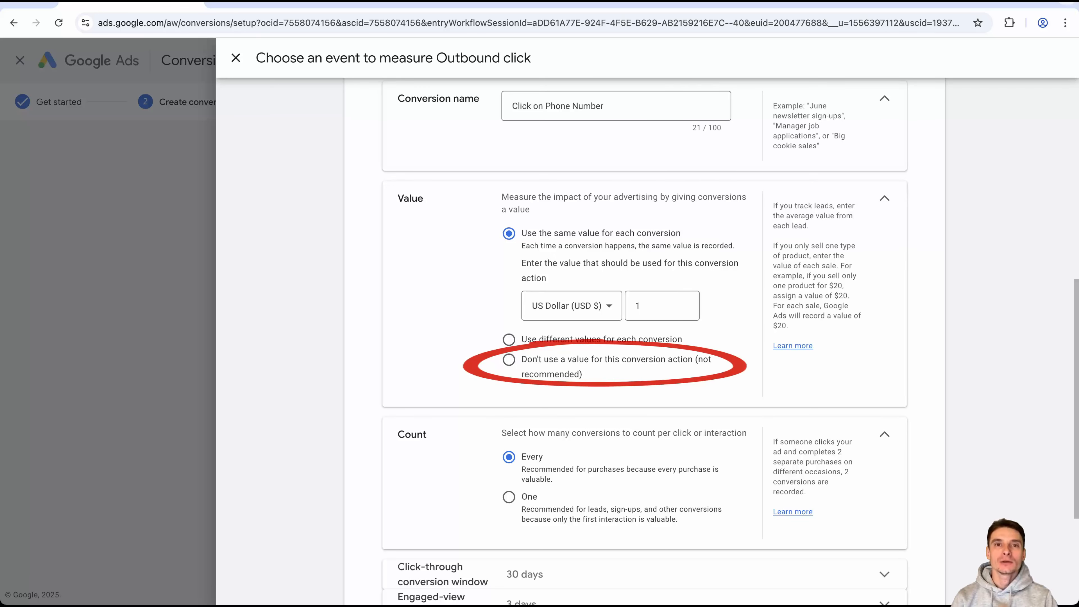
pyautogui.click(509, 359)
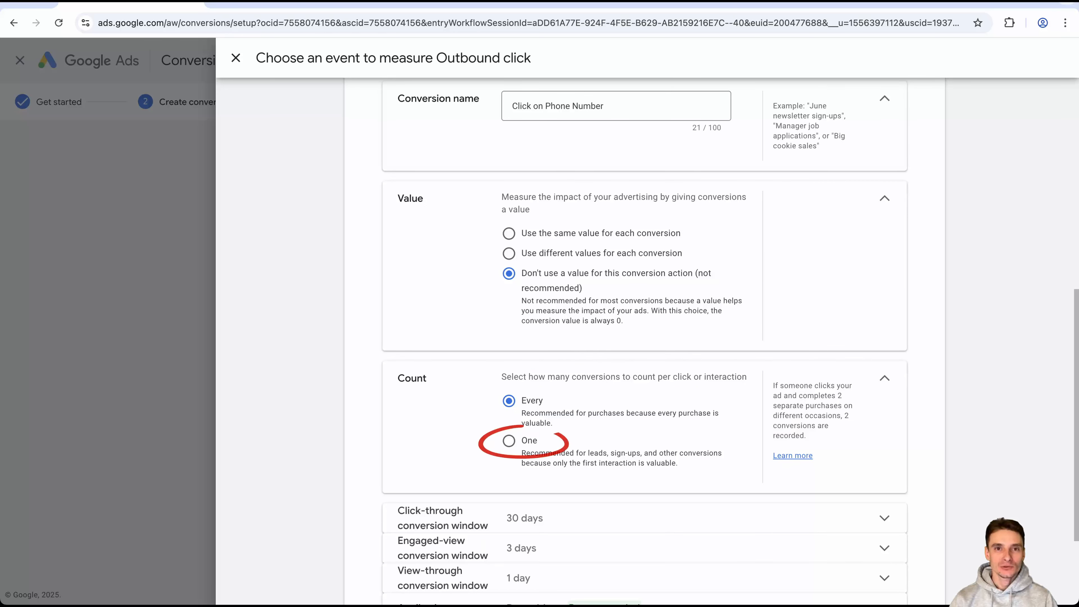
pyautogui.click(508, 441)
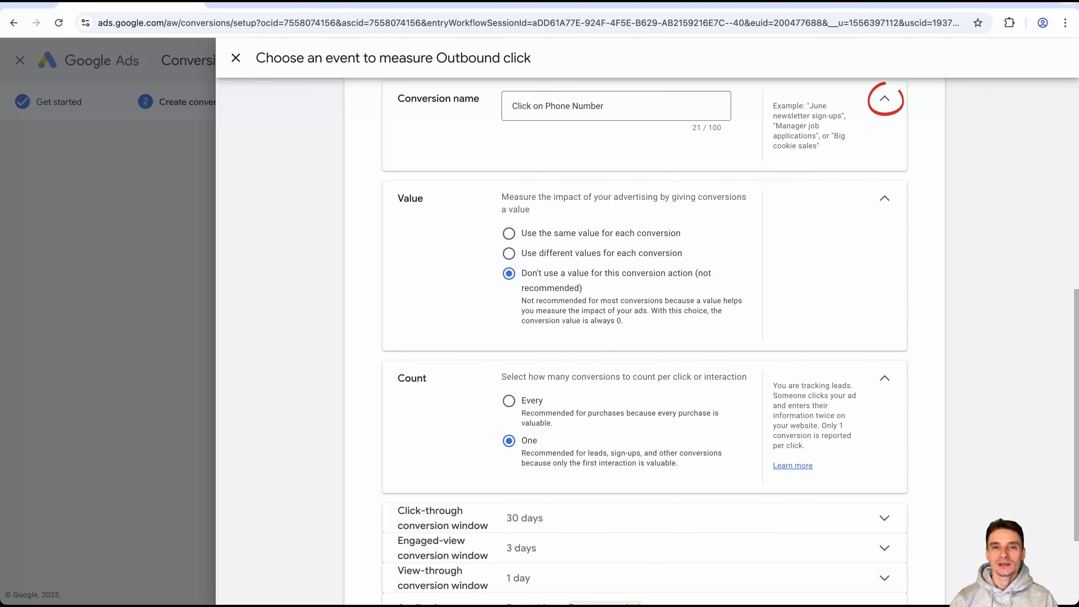
# Collapse the Conversion name, Value, Count and Action optimization sections of the conversion settings.
pyautogui.click(885, 98)
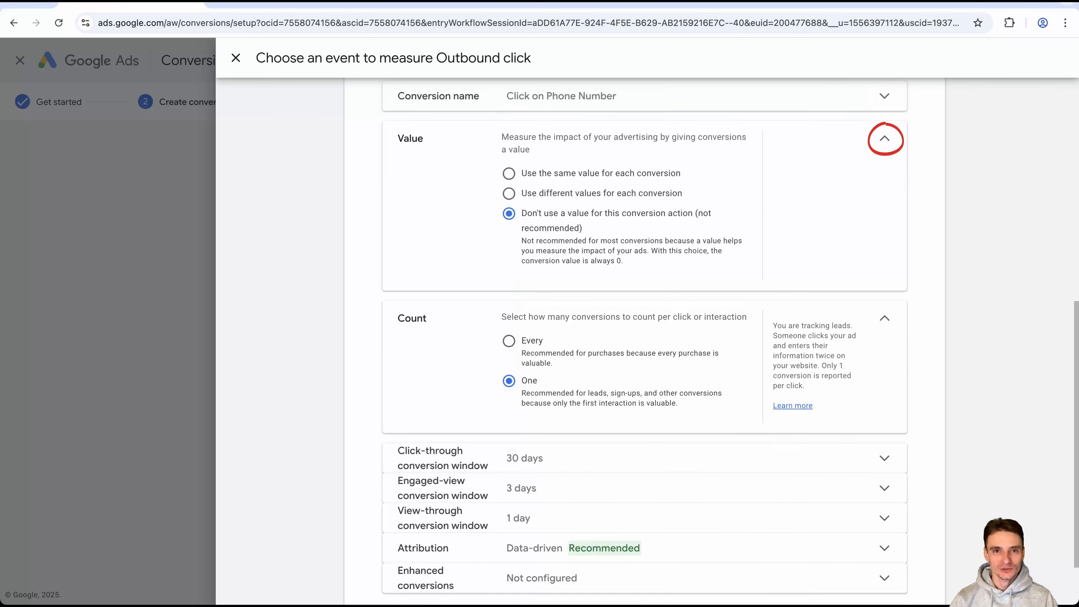
pyautogui.click(884, 139)
pyautogui.click(885, 246)
pyautogui.scroll(5, 644, 340)
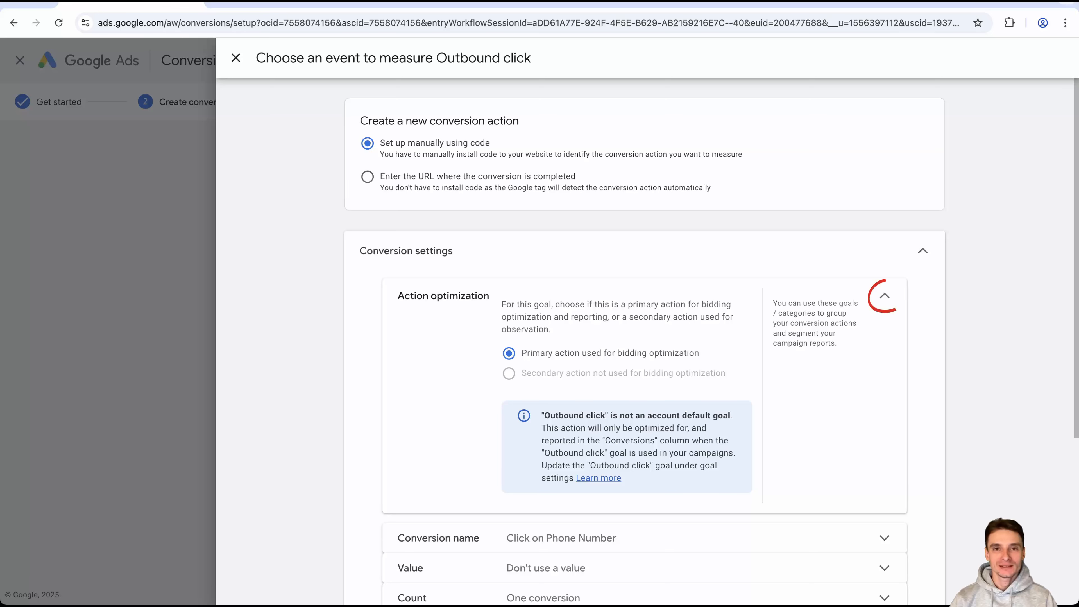
pyautogui.click(884, 296)
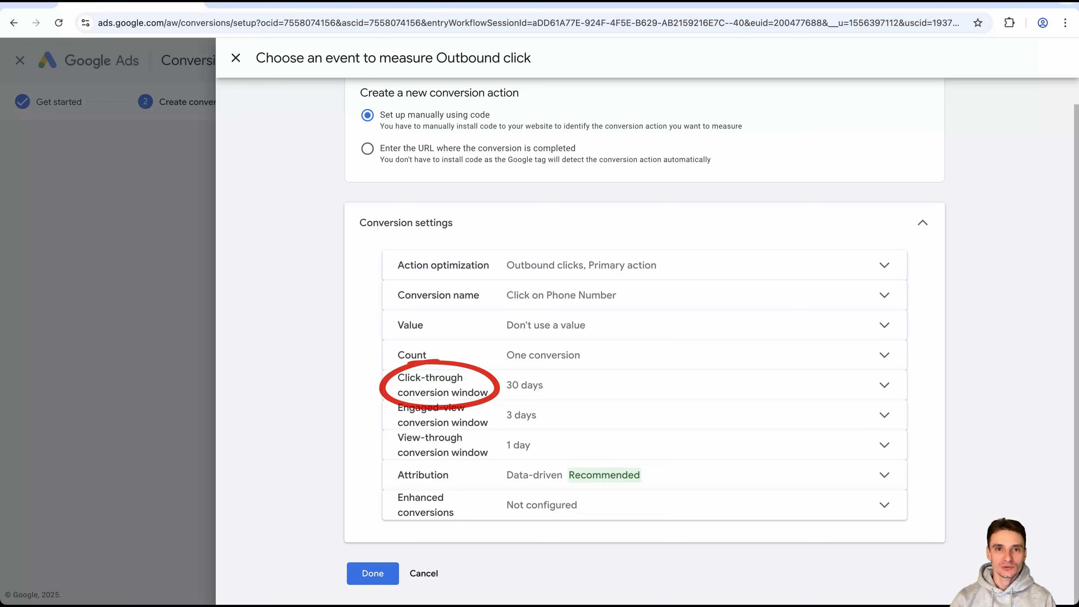
# Set the click-through conversion window to 90 days.
pyautogui.click(884, 384)
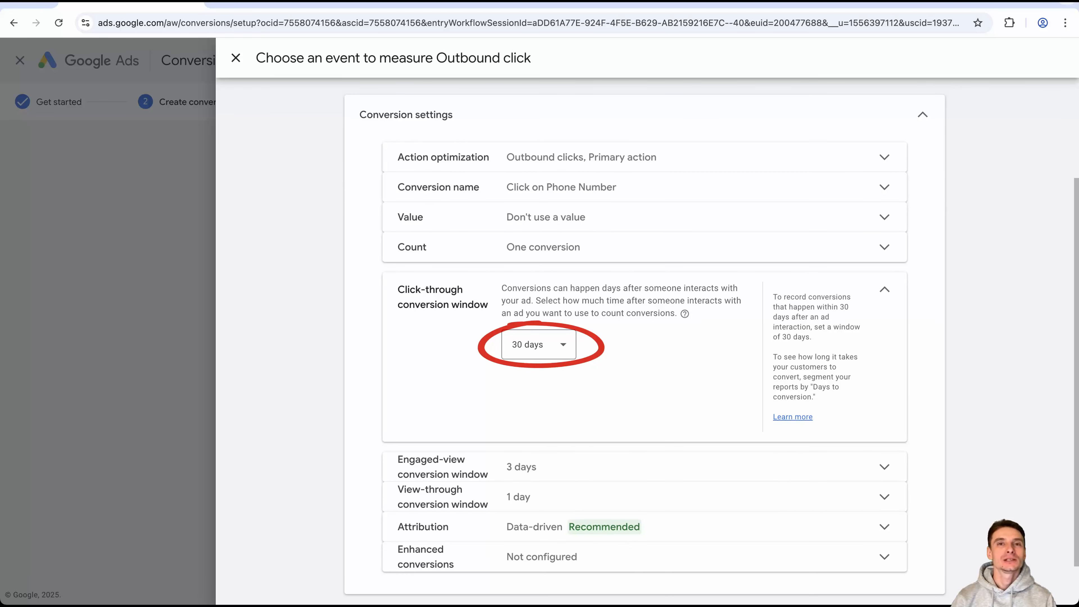
pyautogui.click(538, 344)
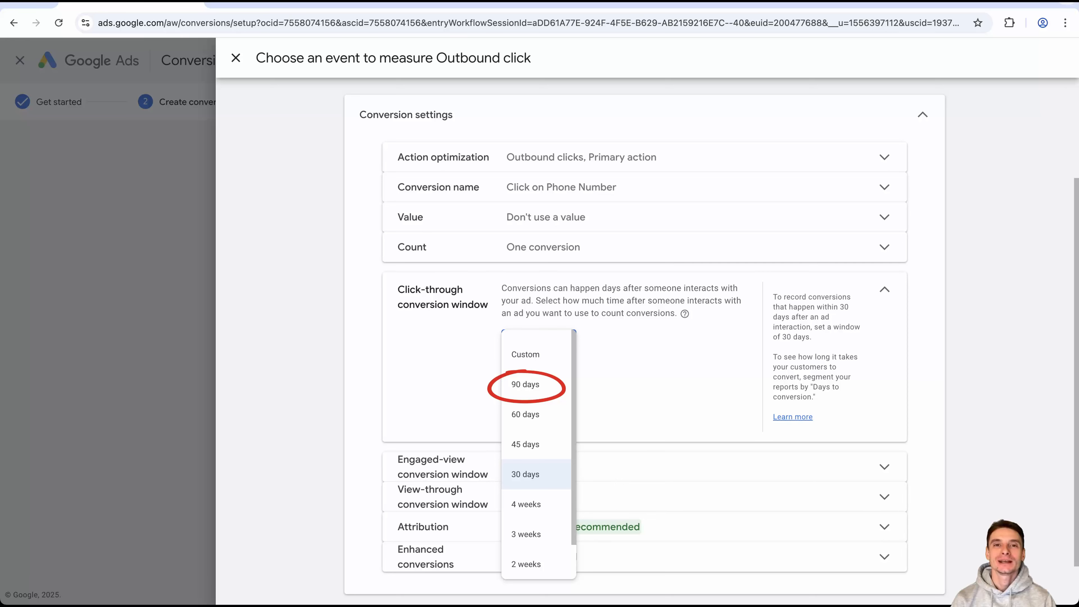
pyautogui.click(525, 384)
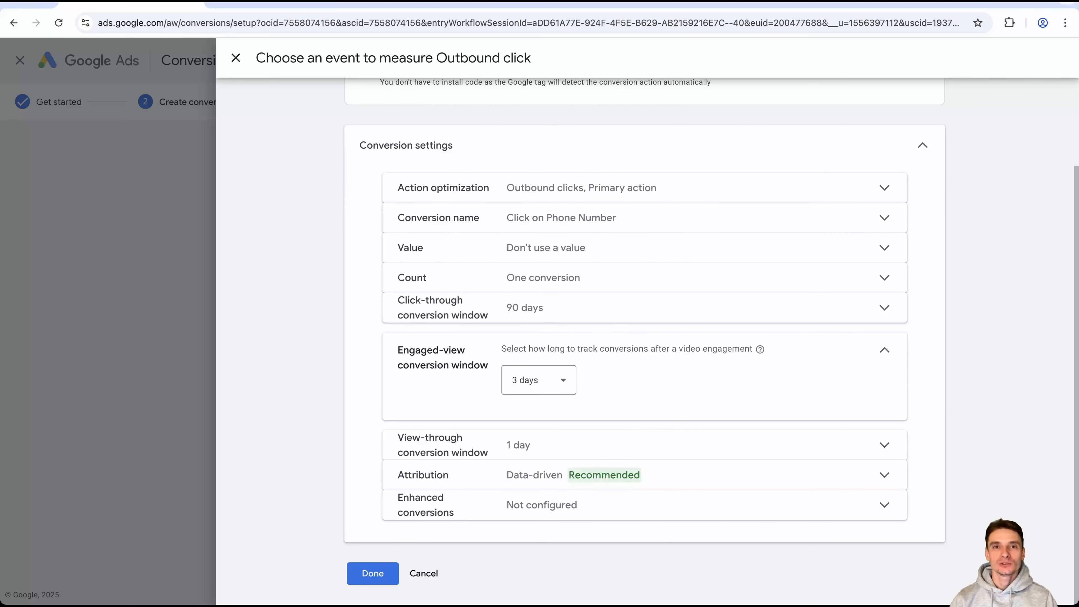
# Examine the available attribution models in the conversion settings and keep Data-driven selected.
pyautogui.moveTo(760, 349)
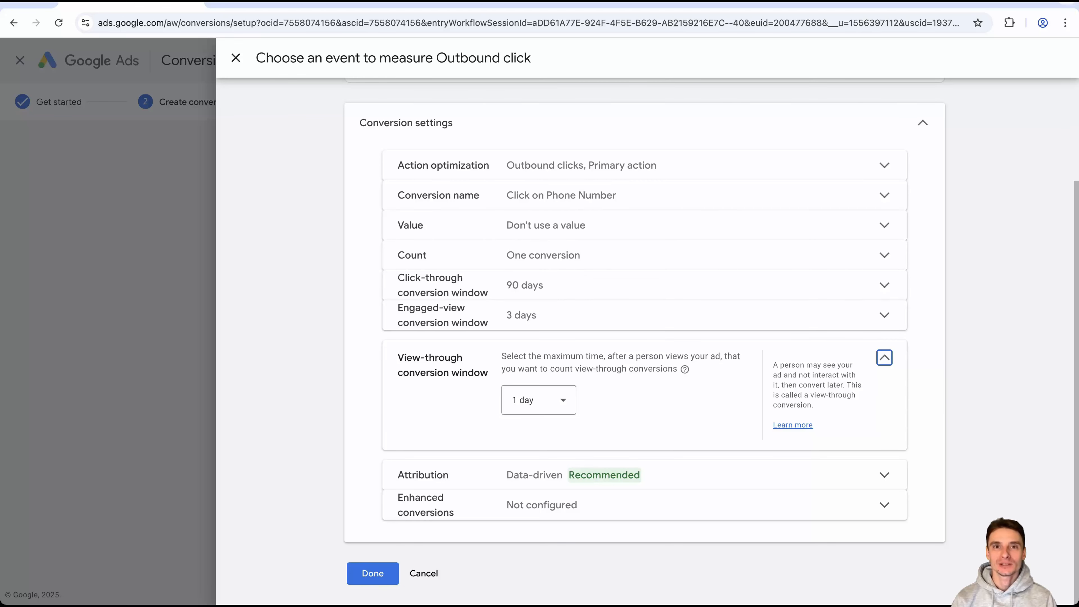
pyautogui.click(884, 475)
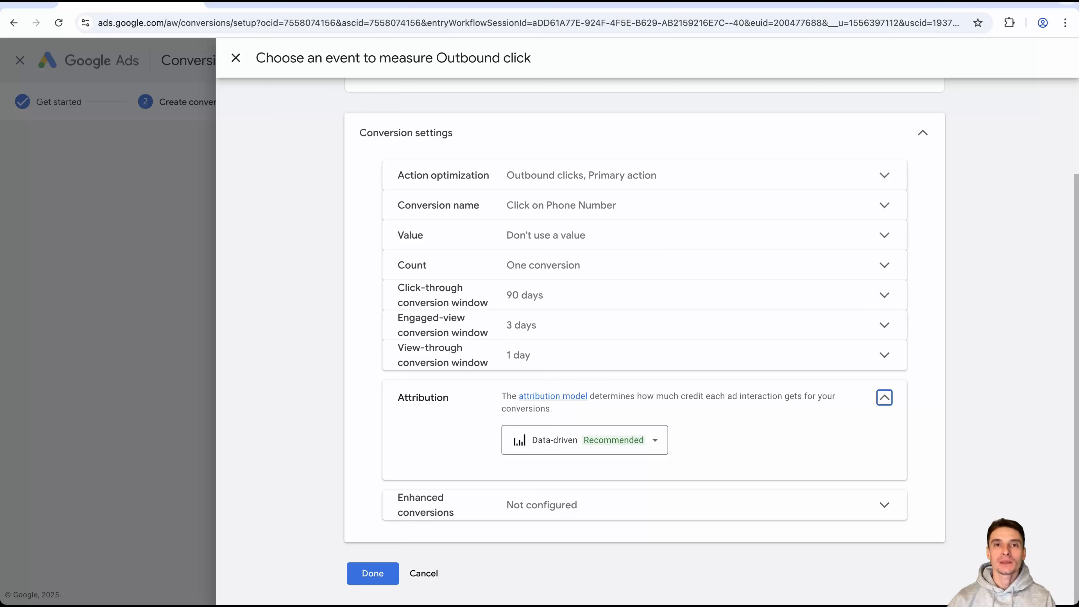
pyautogui.click(584, 440)
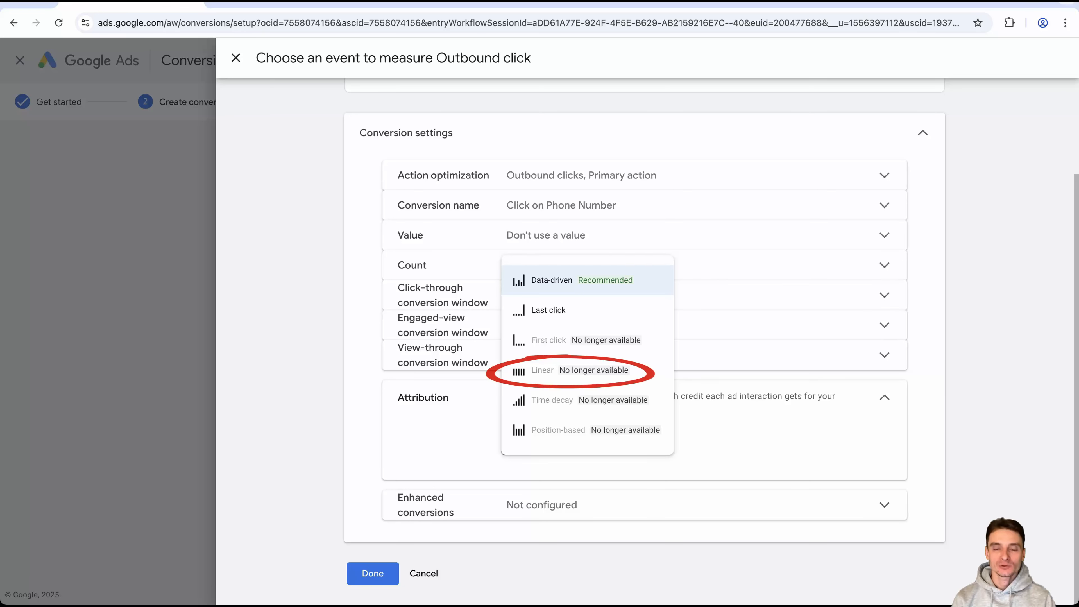
pyautogui.moveTo(586, 370)
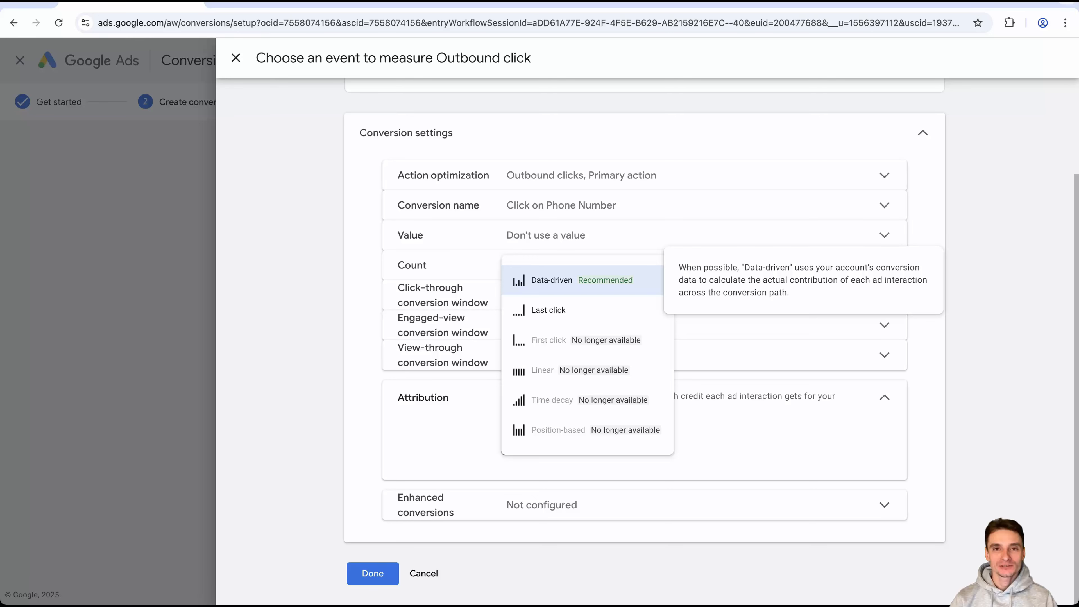
pyautogui.press('Escape')
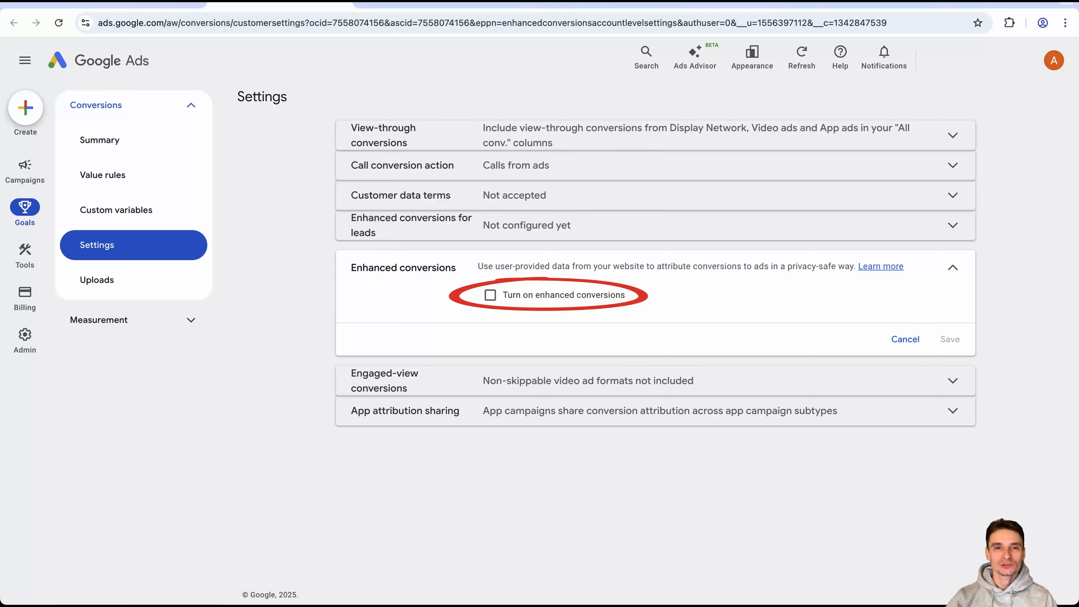
# Turn on enhanced conversions in the account's conversion settings, managed through Google Tag Manager.
pyautogui.click(490, 294)
pyautogui.click(667, 357)
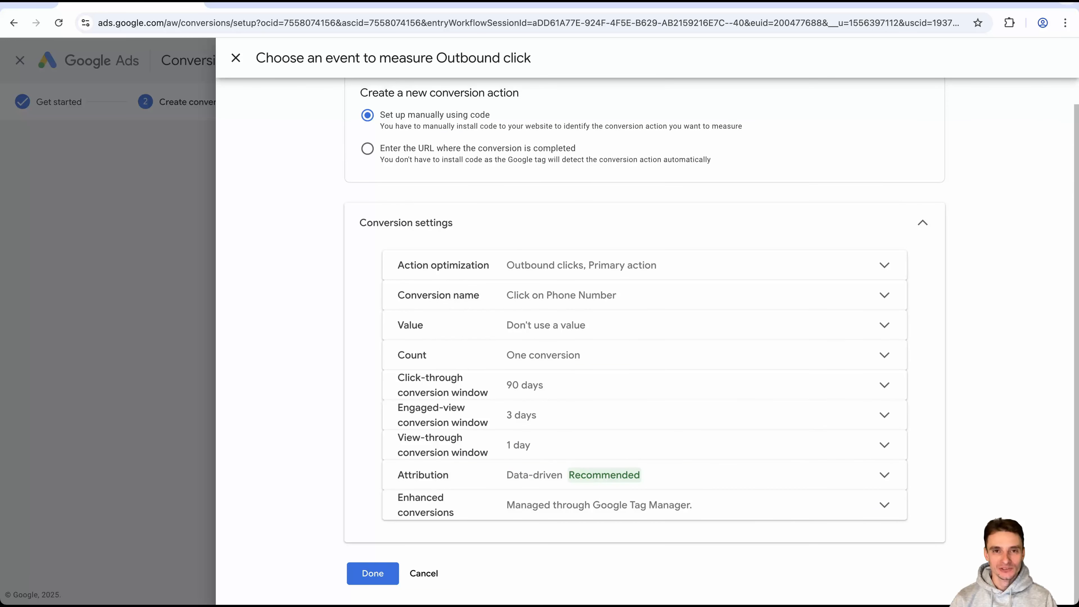
# Finish the Click on Phone Number conversion action and choose Google Tag Manager as its code installation method.
pyautogui.click(359, 573)
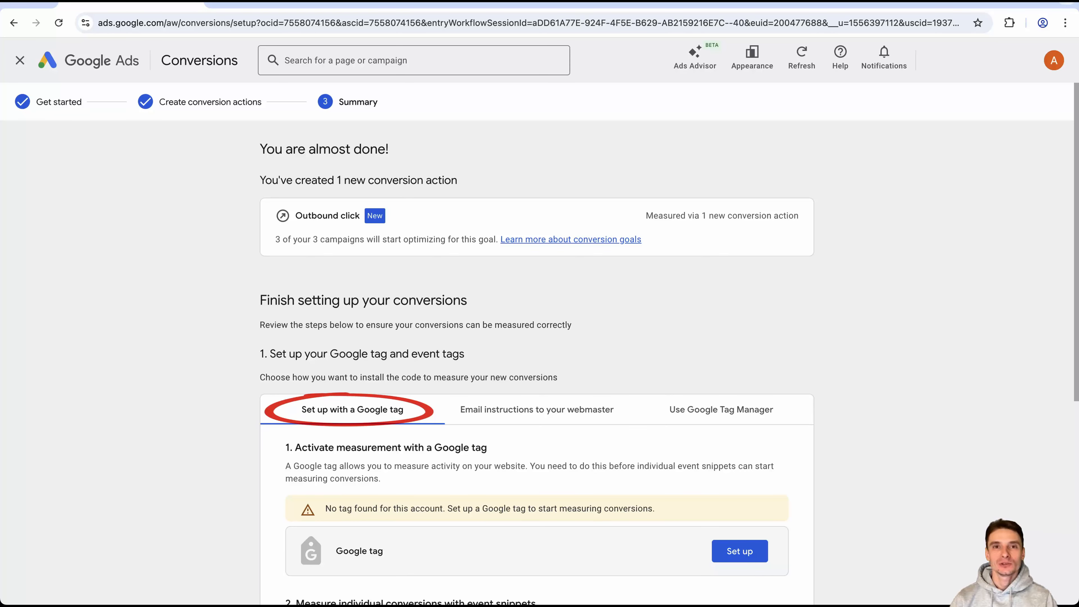
pyautogui.click(721, 409)
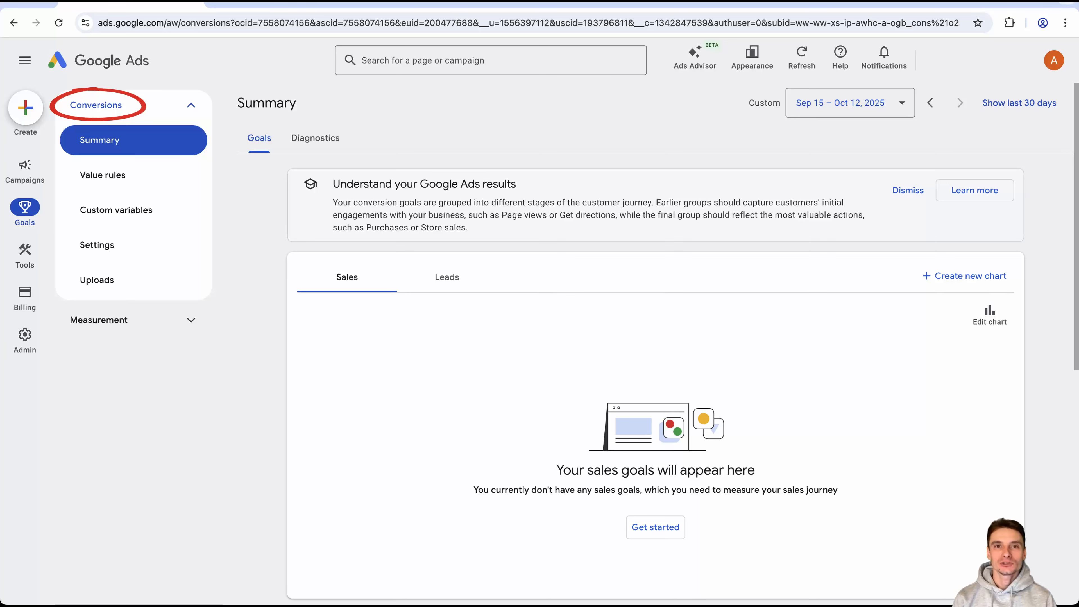
# Start another conversion action in the Submit lead form category for the vibenailsstudio.com website.
pyautogui.scroll(-8, 654, 362)
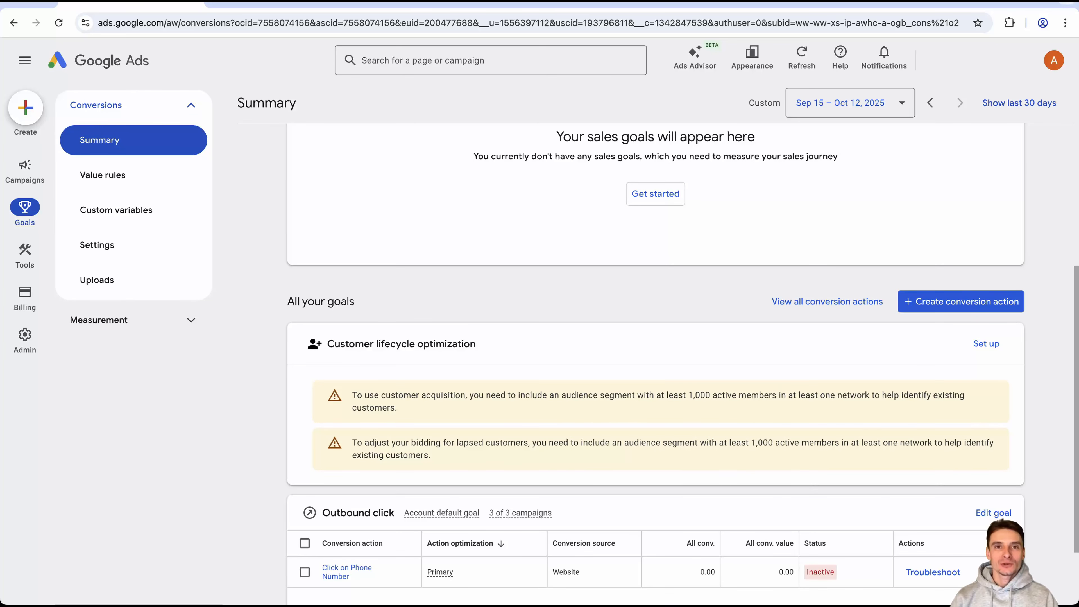
pyautogui.scroll(-2, 654, 362)
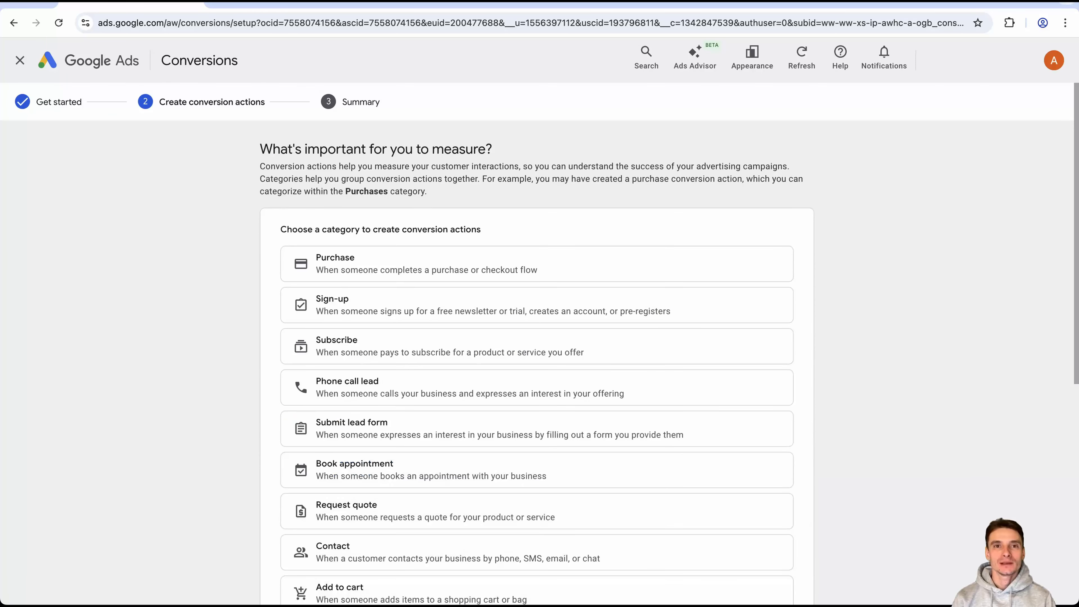
pyautogui.click(665, 434)
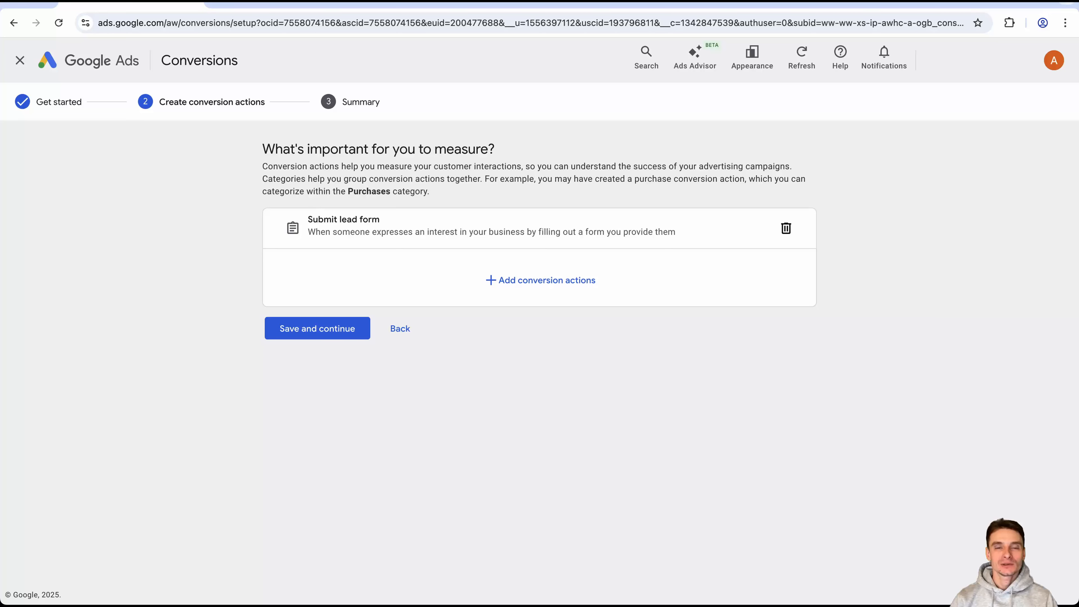
pyautogui.click(540, 280)
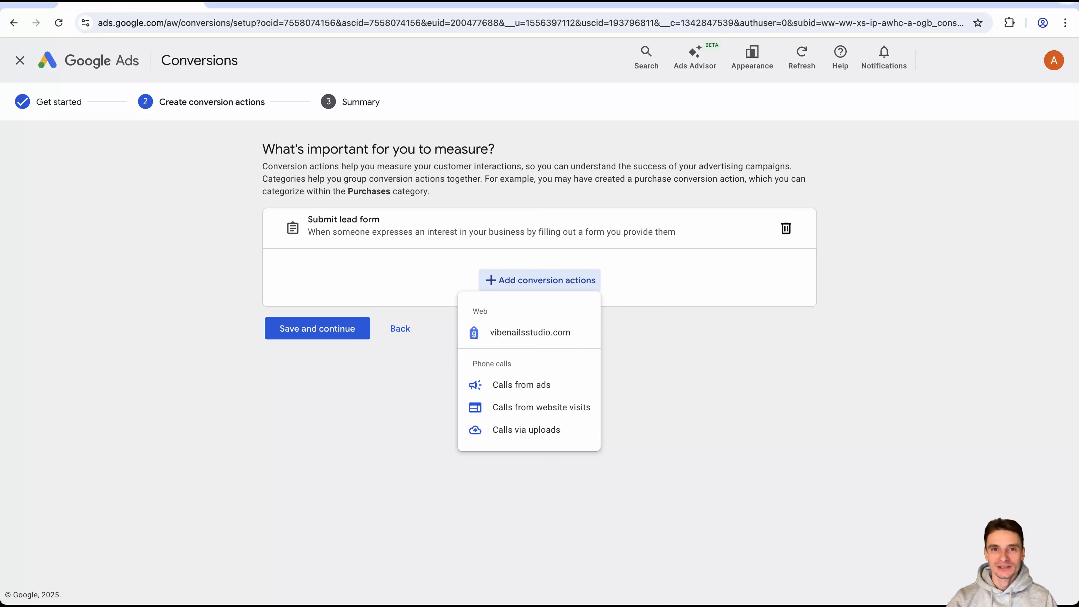
pyautogui.click(530, 332)
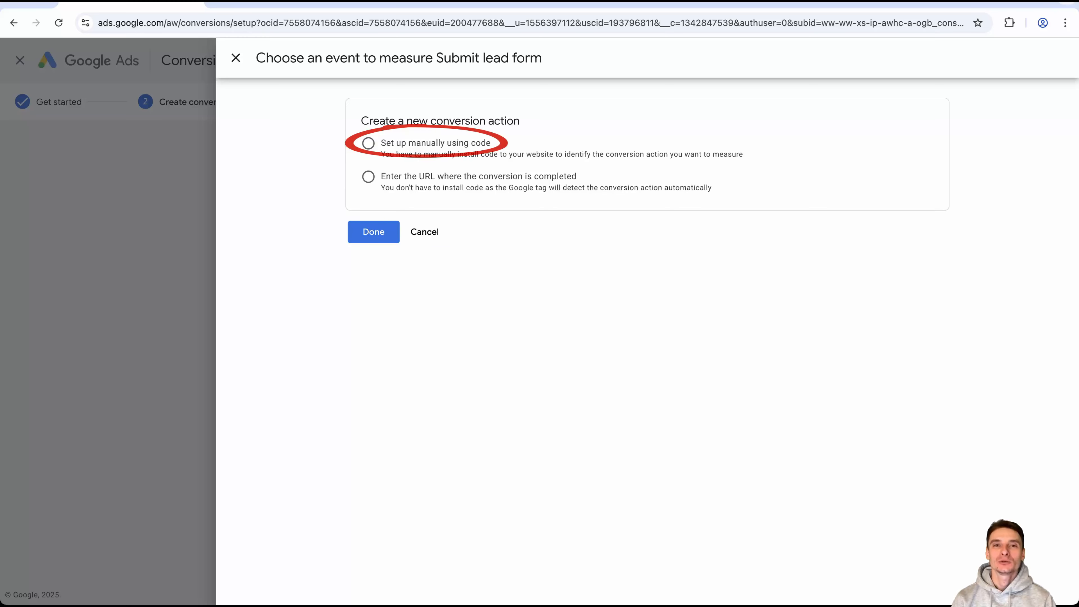
# Set the Submit lead form conversion up manually using code and name it Visit Thank You Page.
pyautogui.click(368, 143)
pyautogui.click(927, 236)
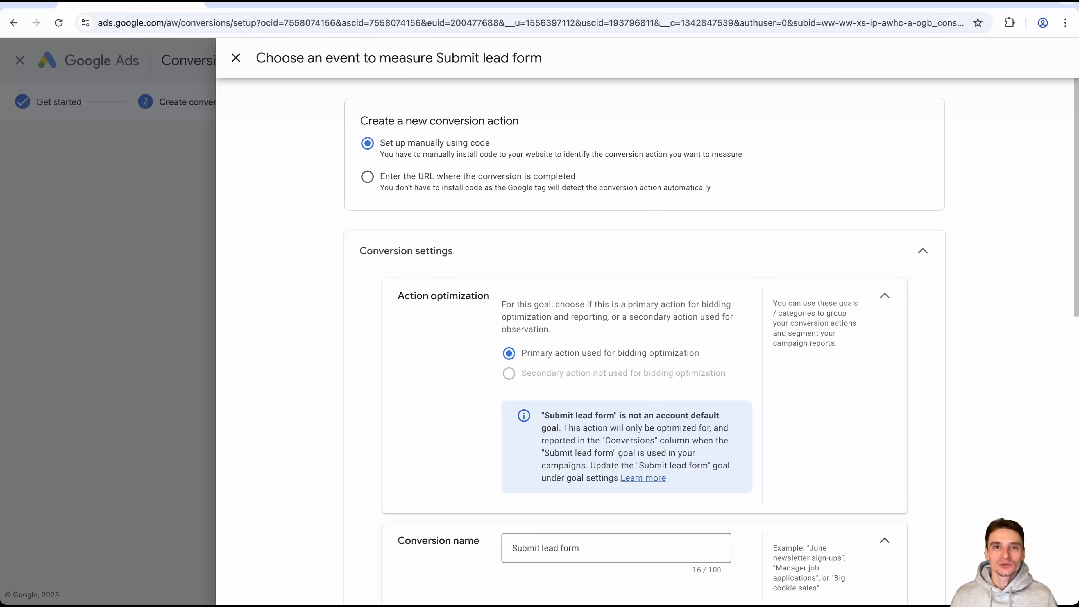
pyautogui.scroll(-3, 644, 340)
pyautogui.tripleClick(545, 400)
pyautogui.write('Visit Thank You Page')
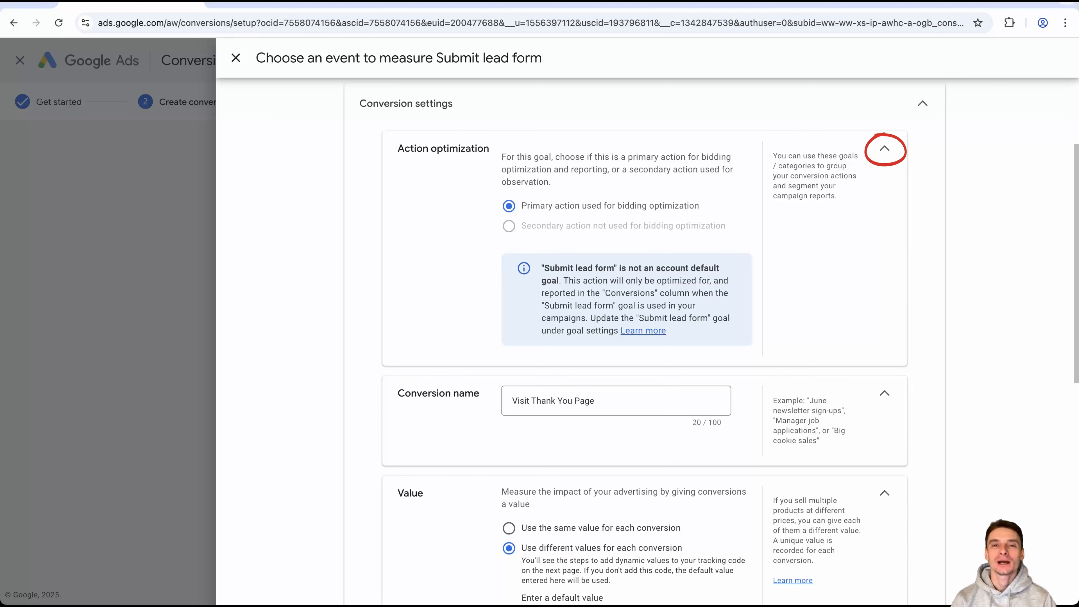
# Set the Visit Thank You Page conversion to use no value, and collapse its optimization, name and value sections.
pyautogui.click(885, 148)
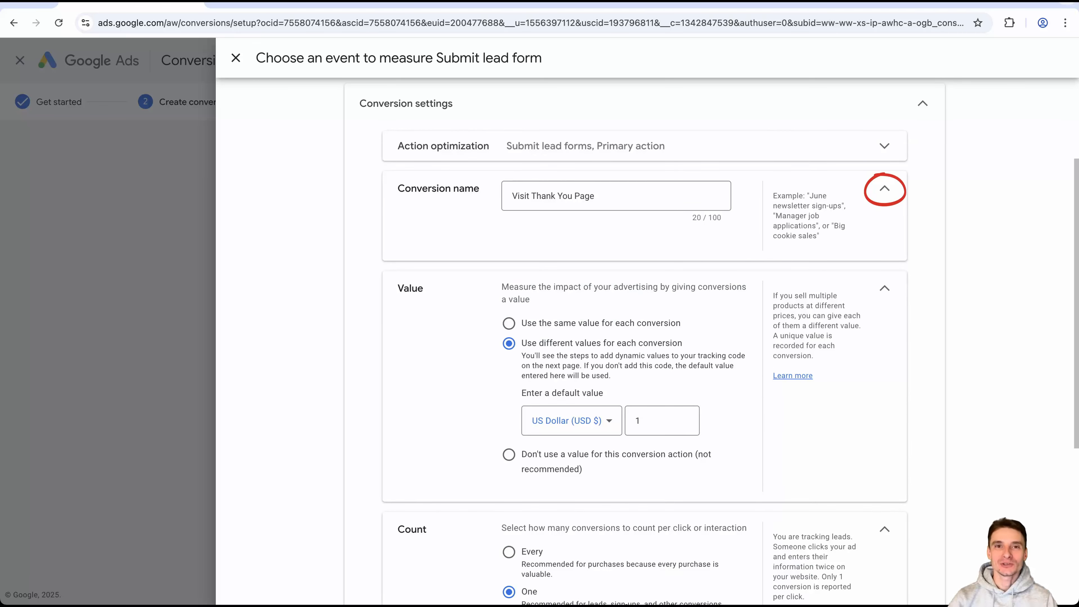
pyautogui.click(884, 189)
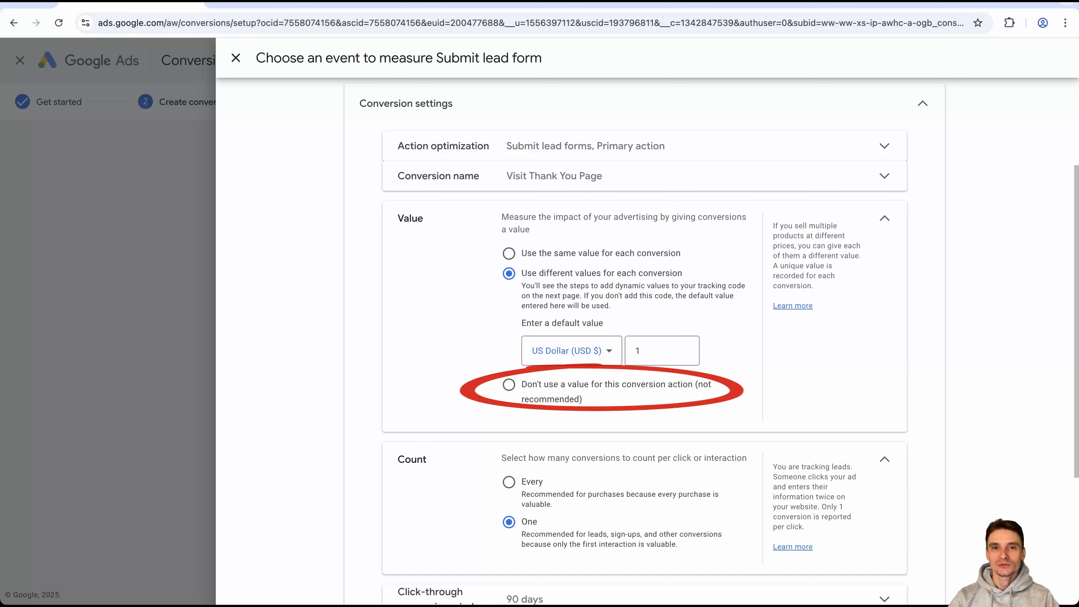
pyautogui.click(509, 384)
pyautogui.click(885, 219)
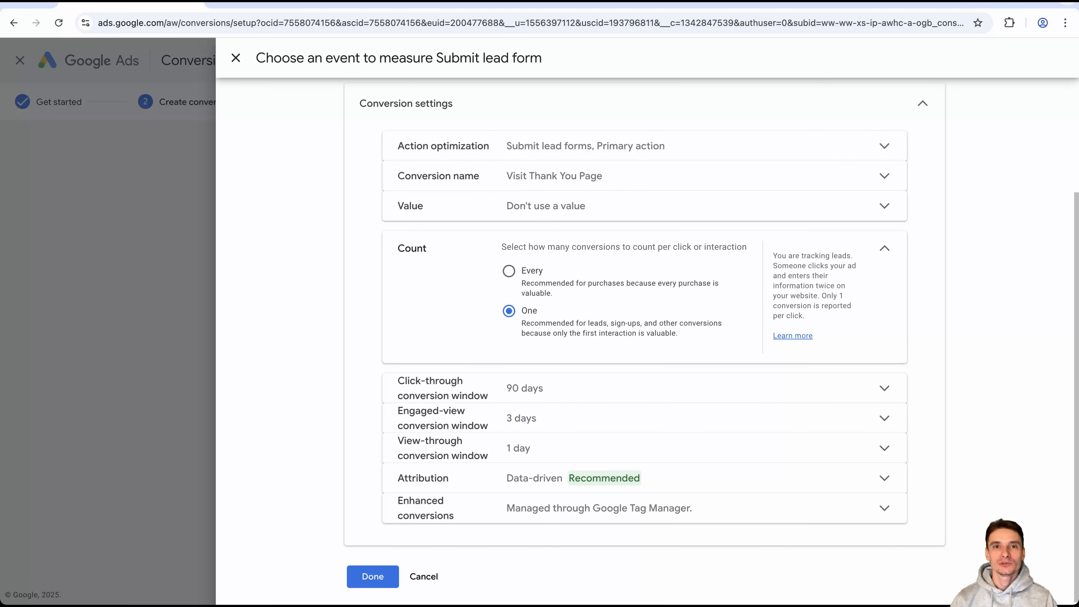
# Collapse the conversion count setting, and move the Click on Phone Number conversion action to the Outbound click goal.
pyautogui.click(884, 247)
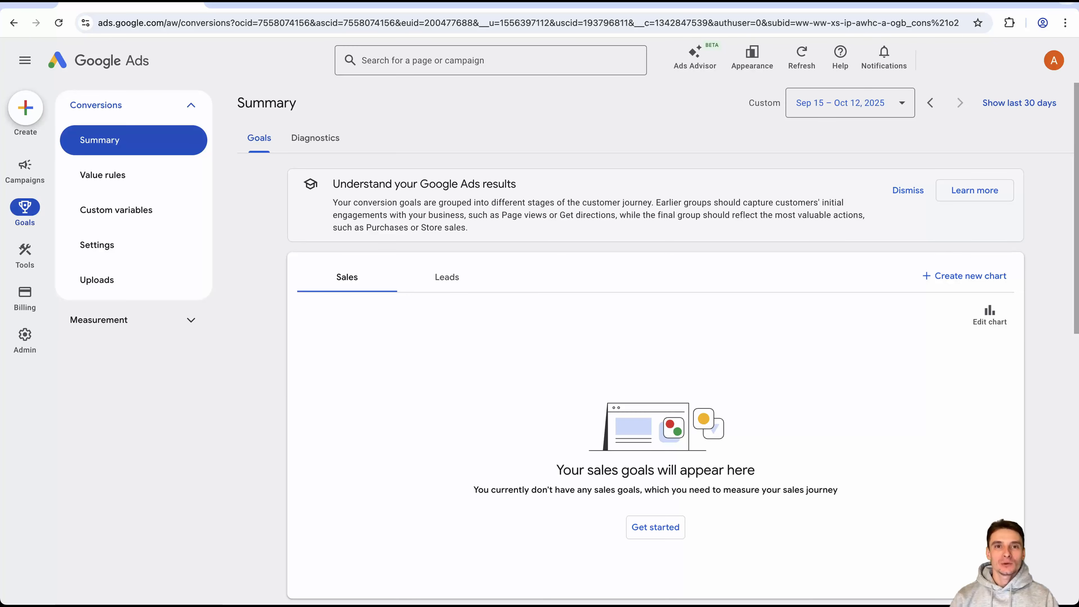
pyautogui.scroll(-10, 655, 340)
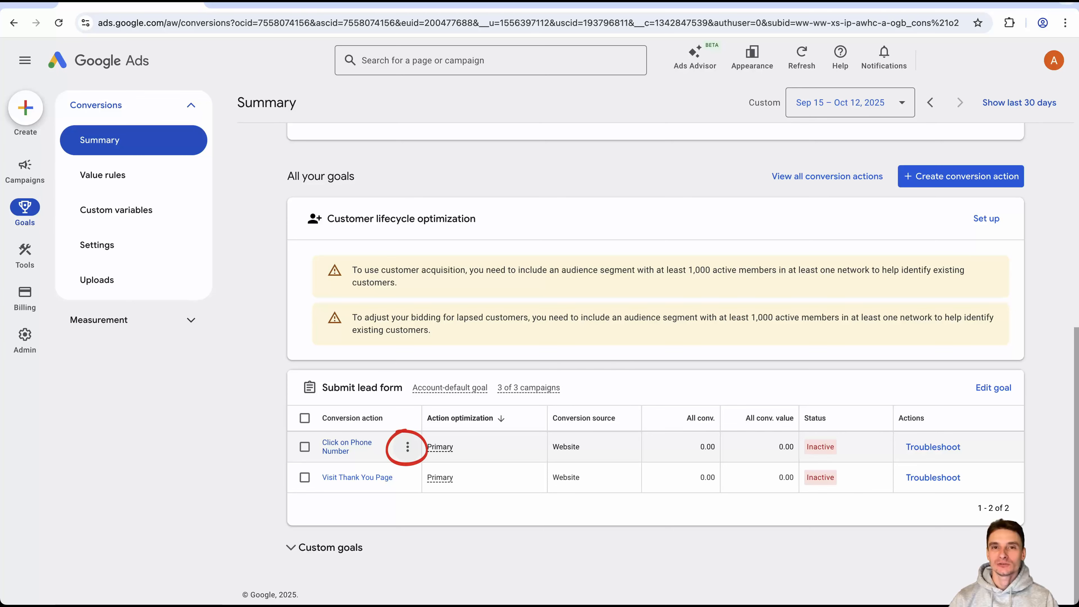
pyautogui.click(539, 447)
pyautogui.moveTo(539, 447)
pyautogui.click(605, 432)
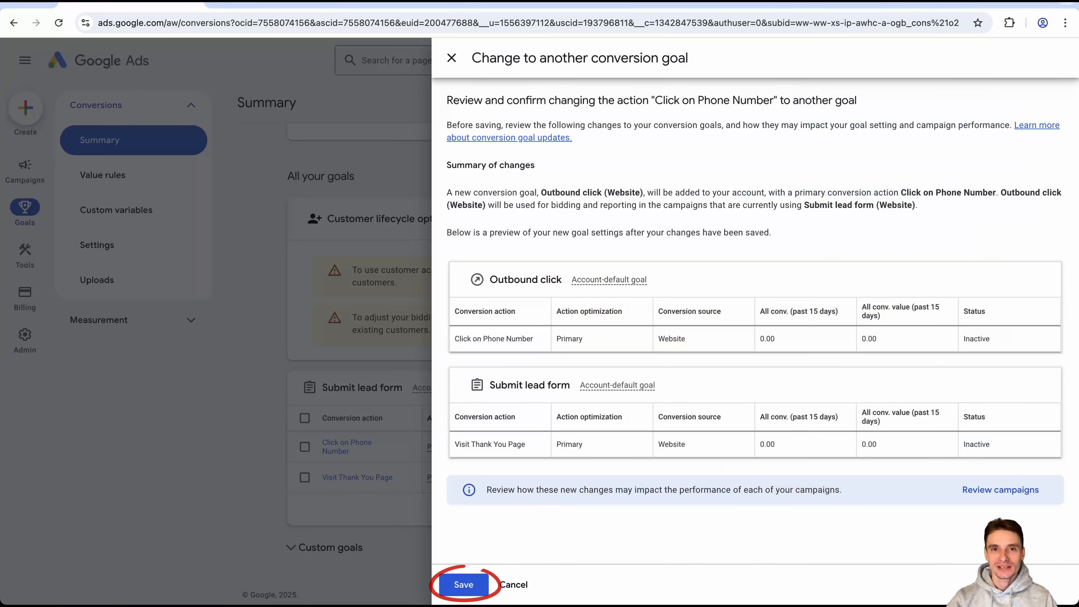
pyautogui.click(465, 585)
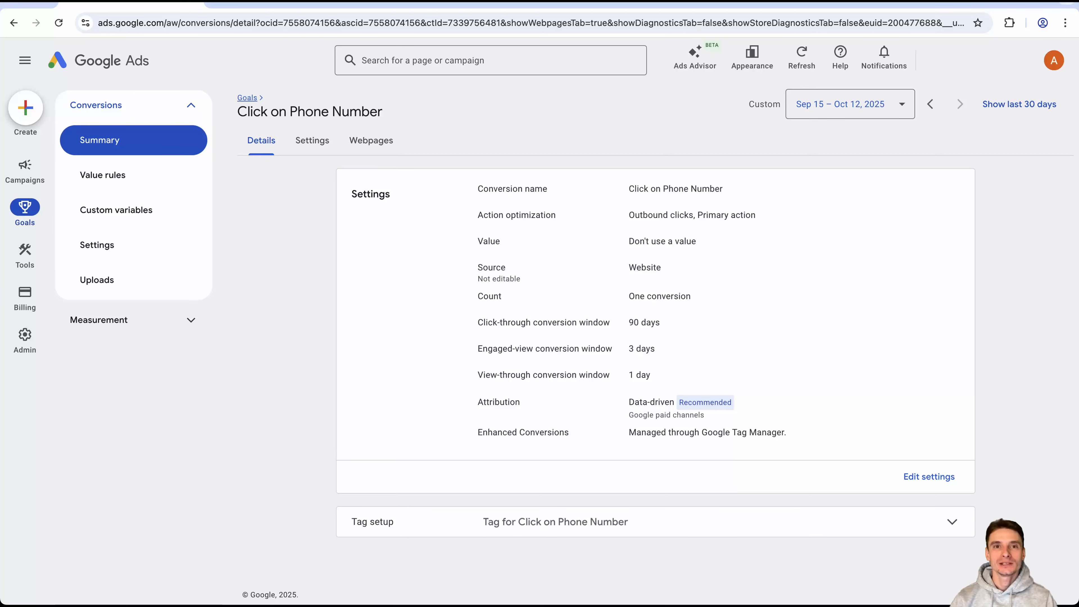
# Choose Google Tag Manager as the tag setup for Click on Phone Number and copy its conversion ID.
pyautogui.scroll(-3, 654, 340)
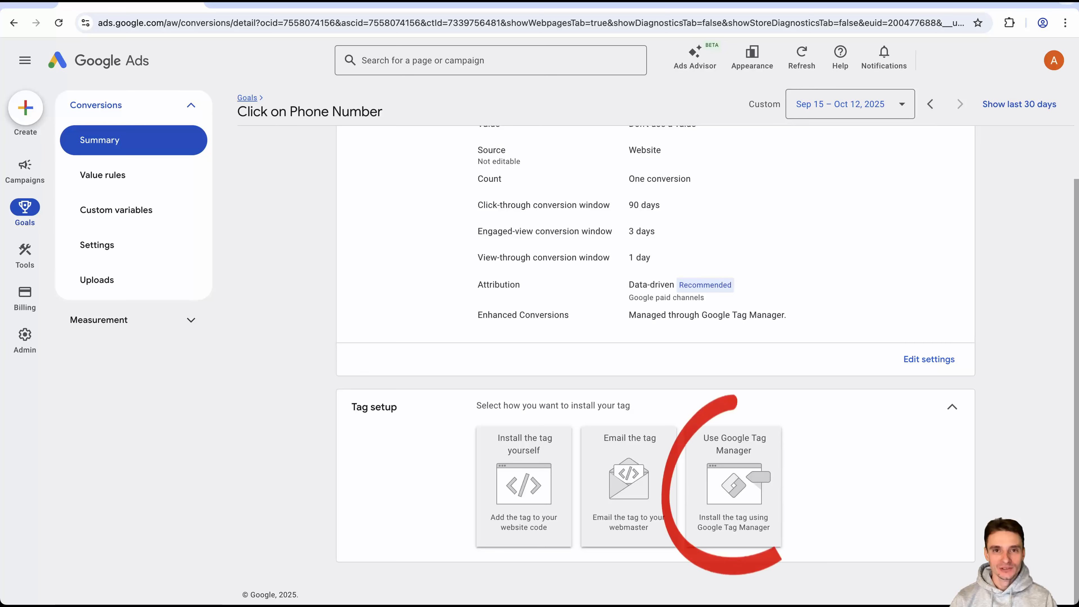
pyautogui.click(733, 486)
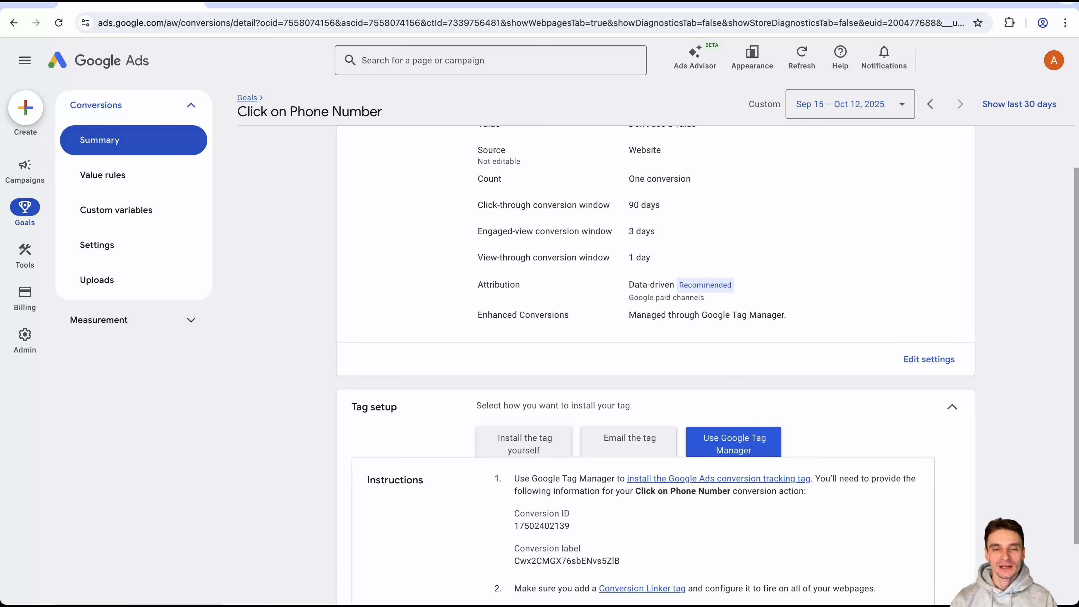
pyautogui.scroll(-2, 654, 366)
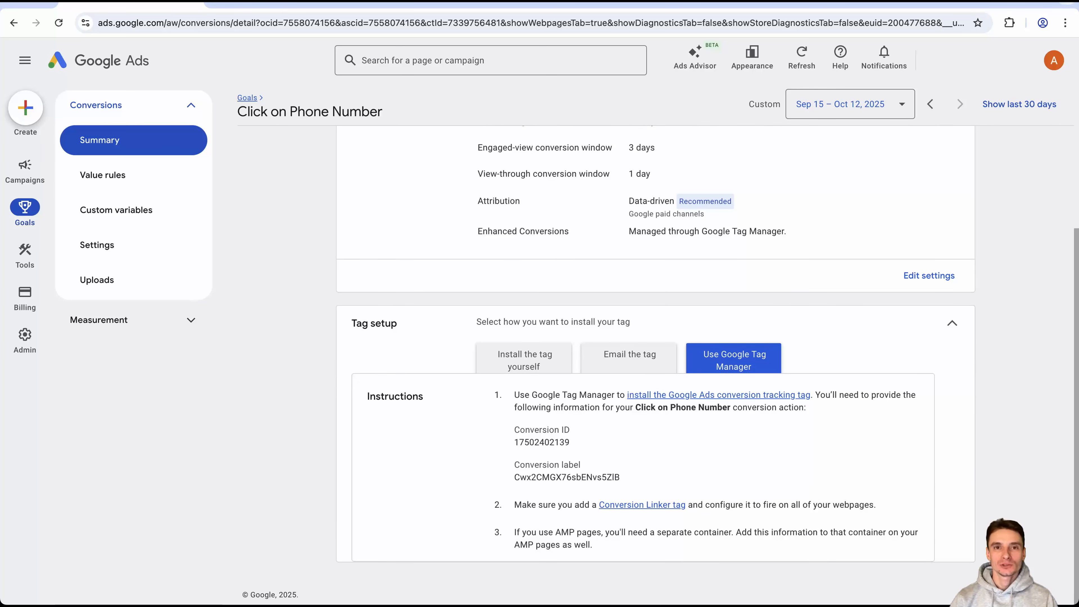
pyautogui.moveTo(514, 429); pyautogui.dragTo(620, 477)
pyautogui.doubleClick(542, 442)
pyautogui.hotkey('ctrl', 'c')
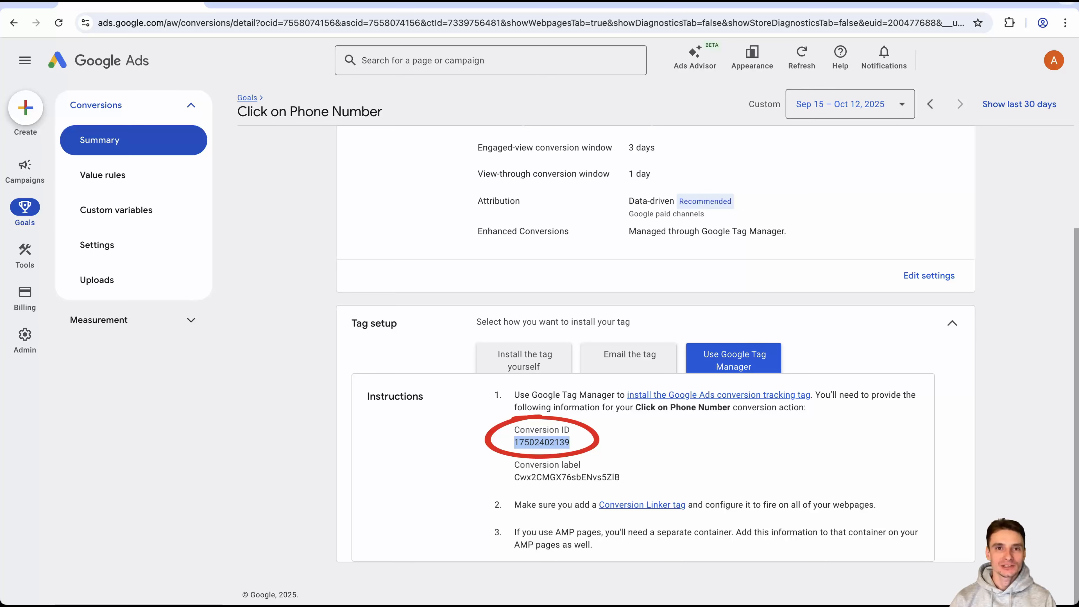
pyautogui.doubleClick(567, 477)
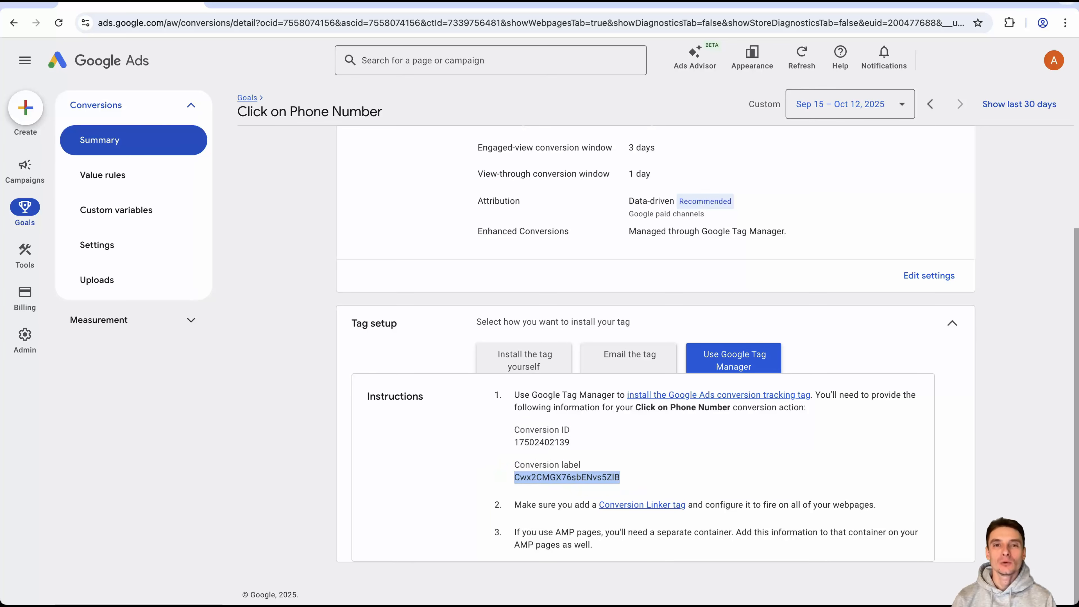
# Switch to Google Tag Manager and create a tag named G Ads Click on Phone Number with the Phone number click trigger.
pyautogui.hotkey('ctrl', 'Tab')
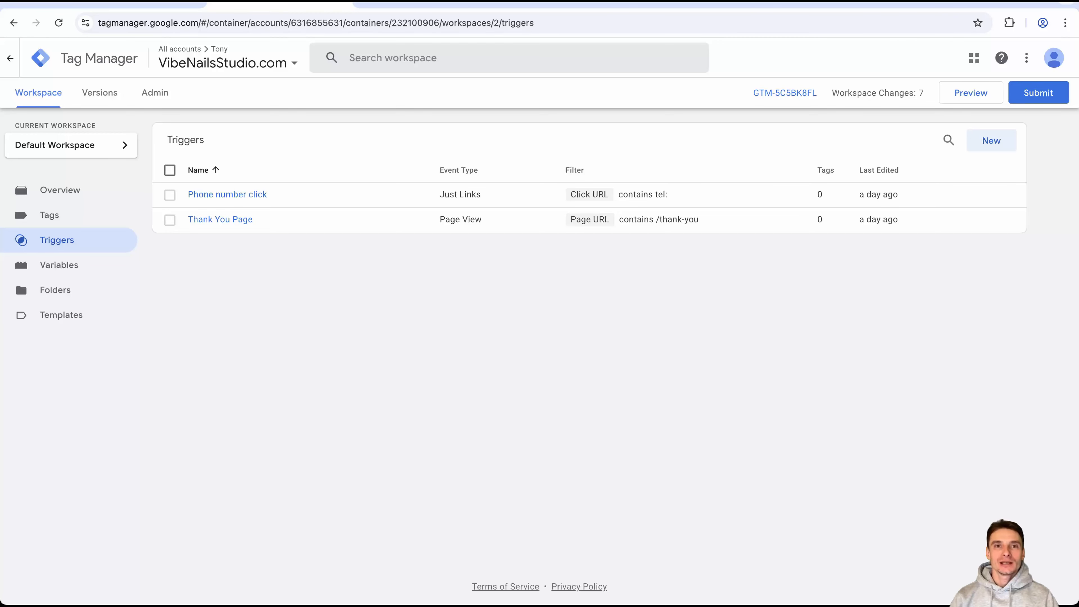
pyautogui.click(49, 215)
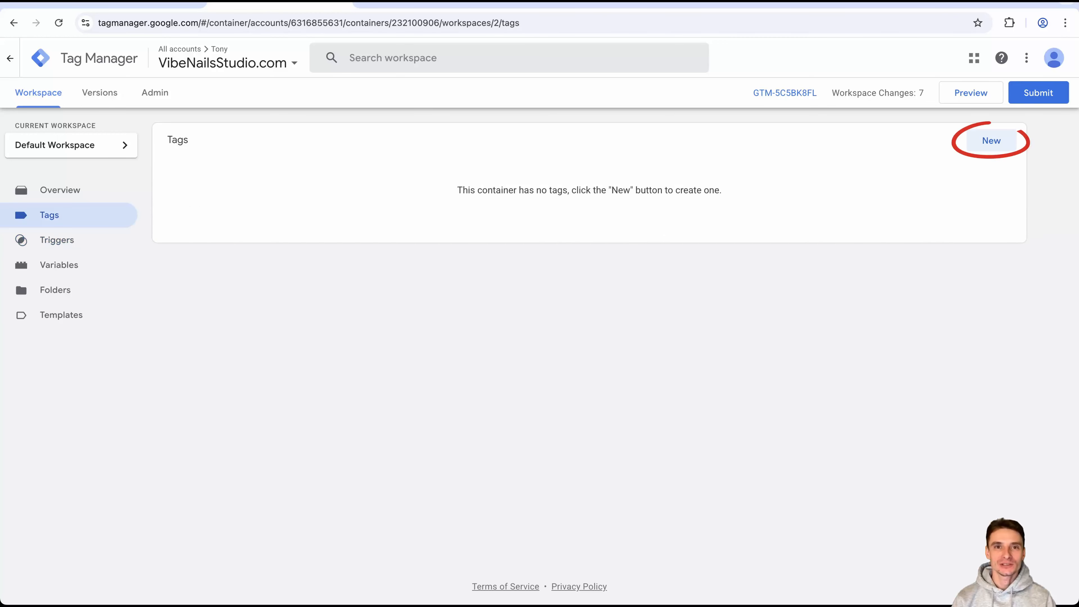
pyautogui.click(990, 141)
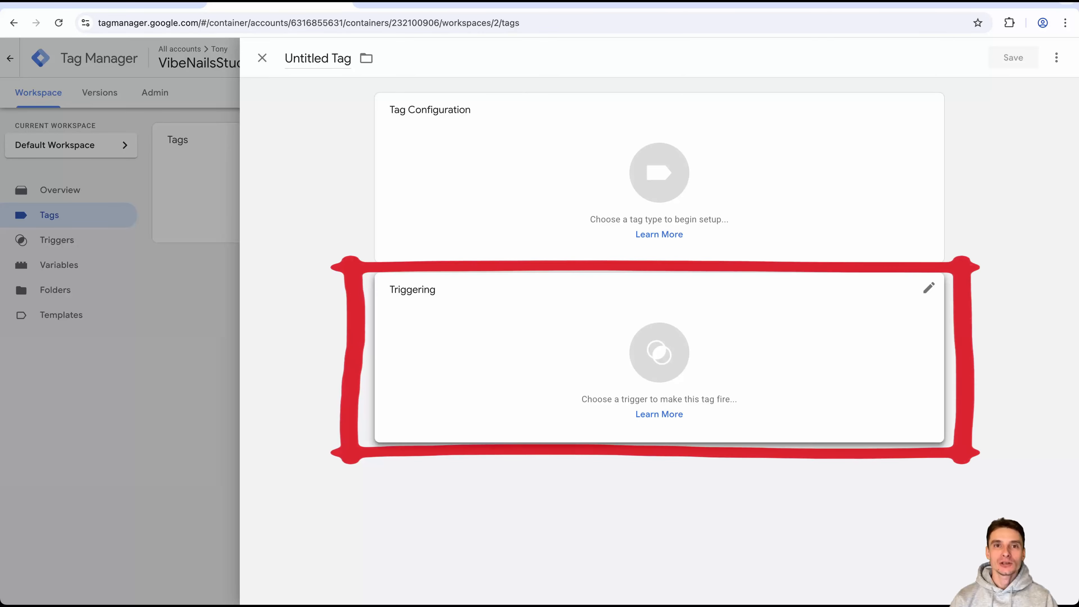
pyautogui.click(659, 352)
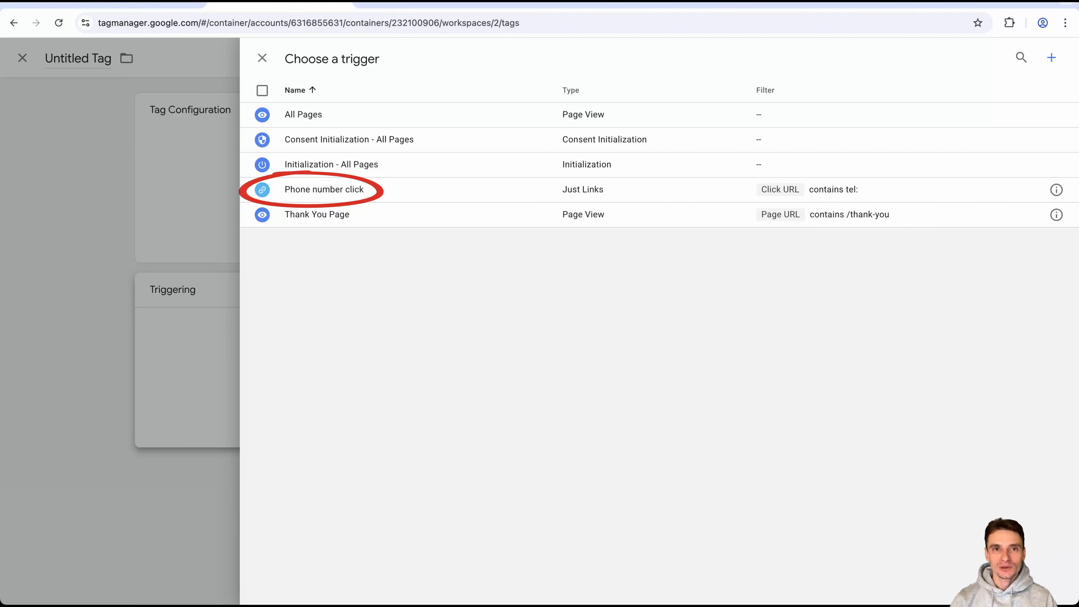
pyautogui.click(323, 190)
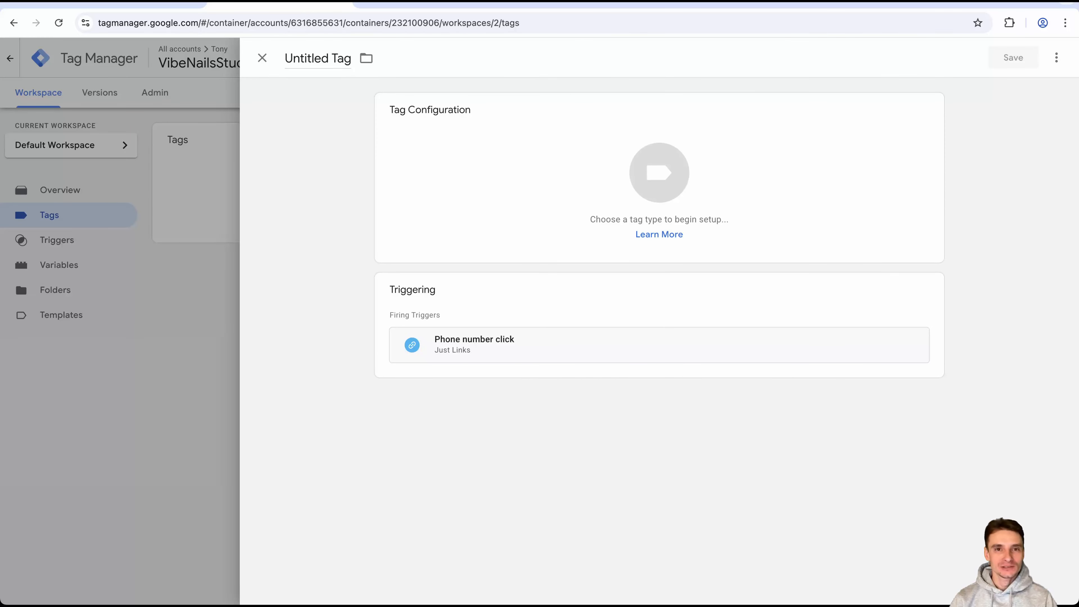
pyautogui.click(317, 58)
pyautogui.write('G Ads Click on Phone Number')
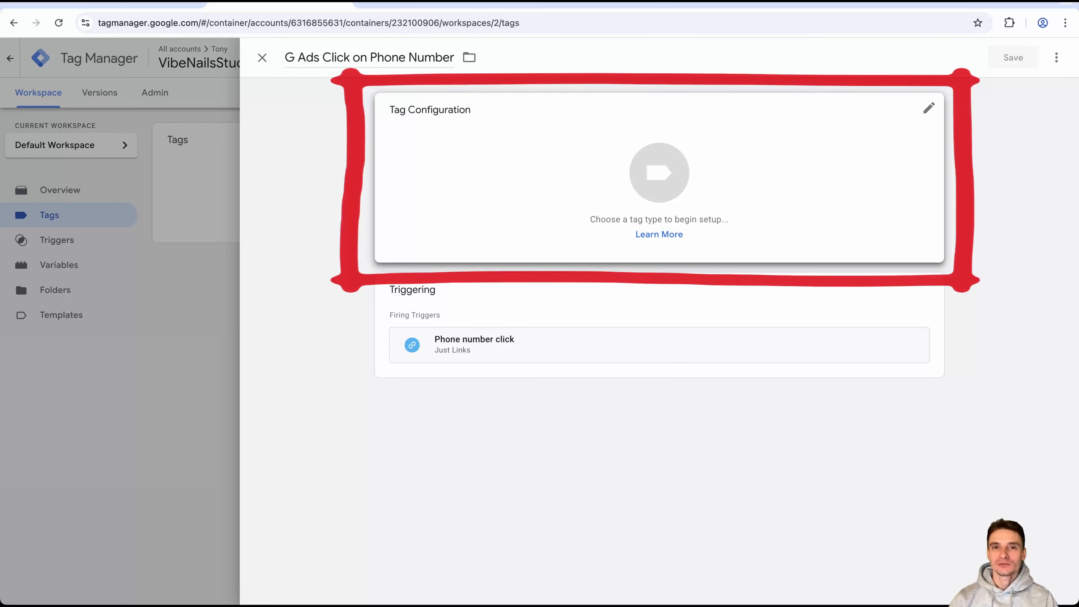
# Set the tag type to Google Ads Conversion Tracking and paste the copied conversion ID.
pyautogui.click(659, 176)
pyautogui.click(749, 202)
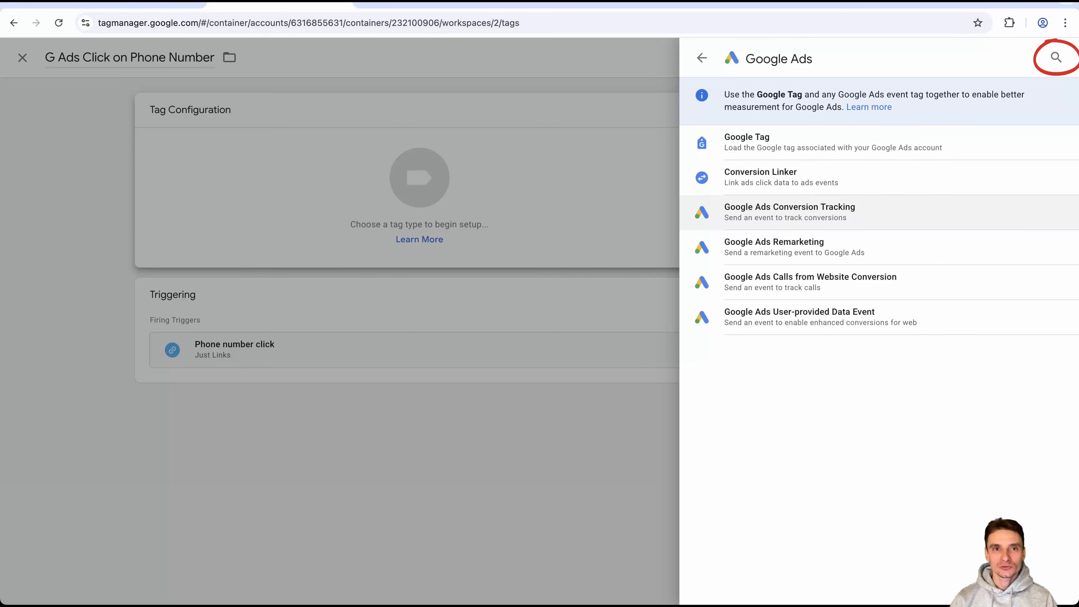
pyautogui.click(789, 211)
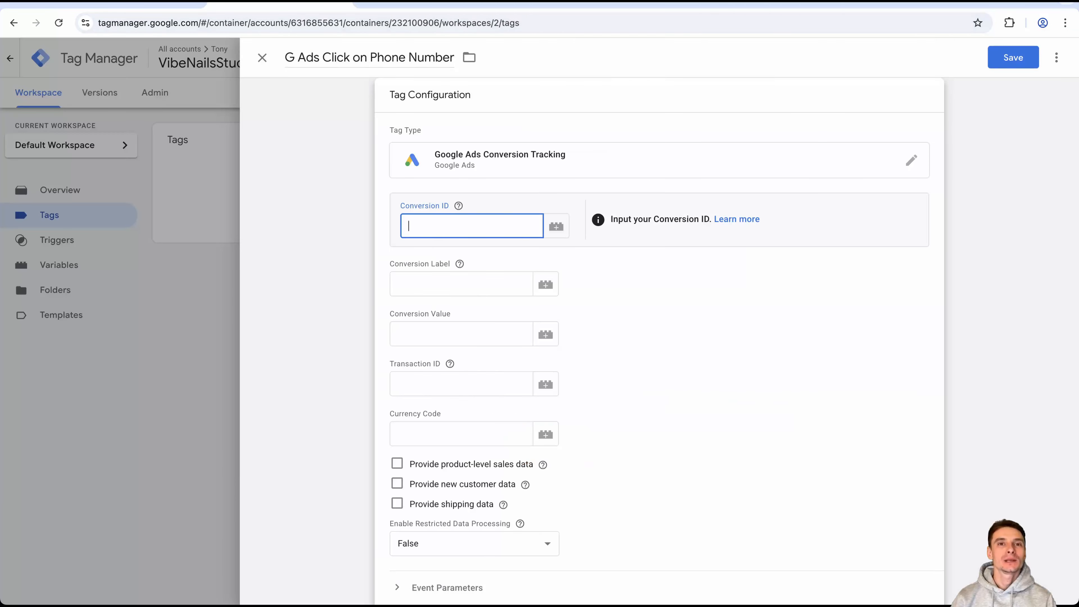
pyautogui.hotkey('ctrl', 'v')
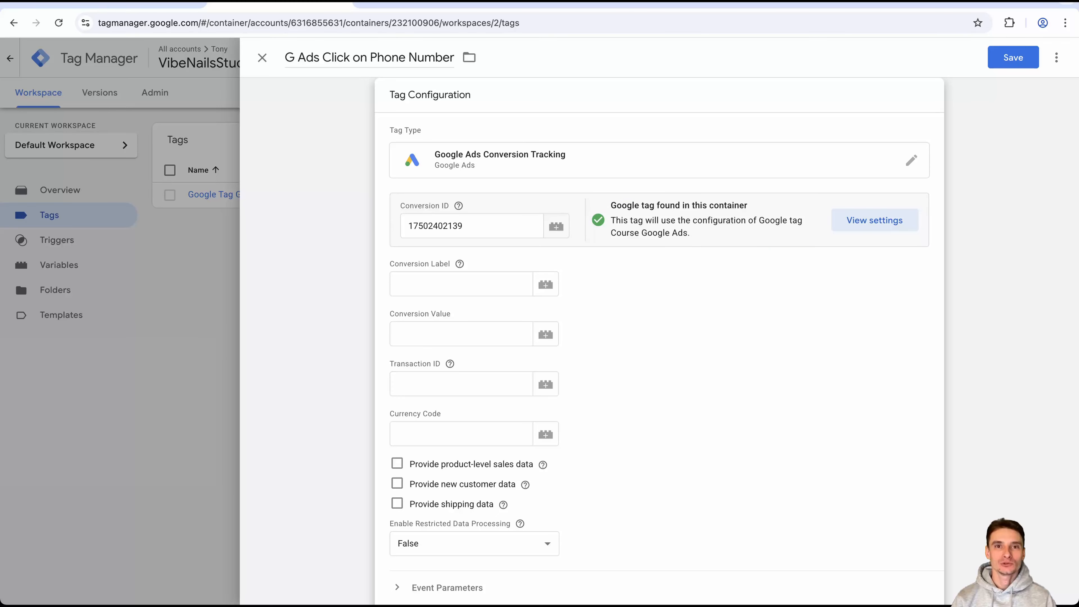
# Fill the tag's Conversion Label with the Click on Phone Number label from Google Ads and save the tag.
pyautogui.click(398, 283)
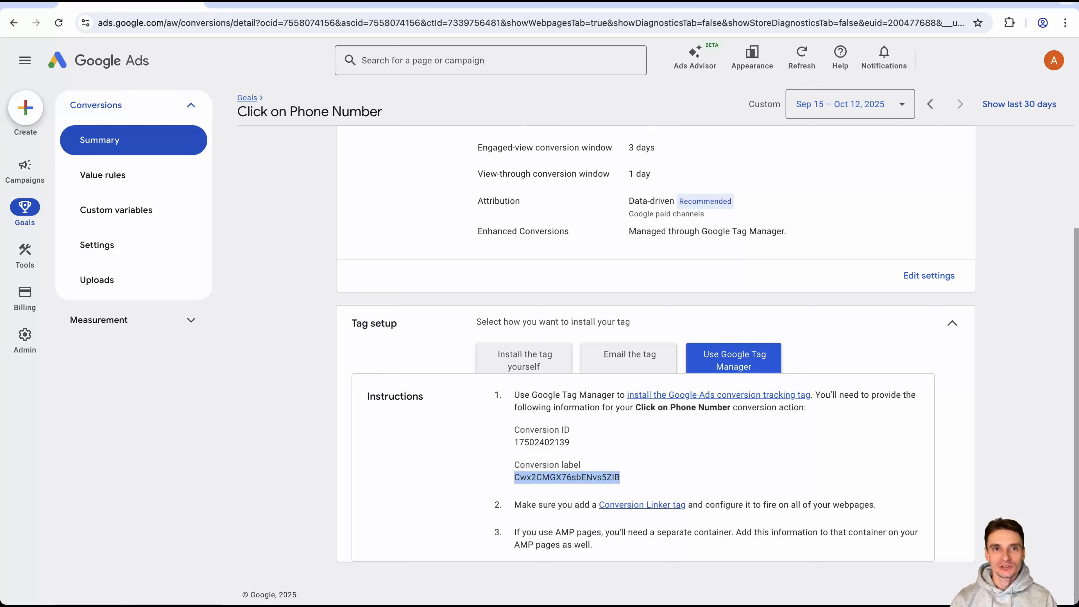
pyautogui.hotkey('ctrl', 'Tab')
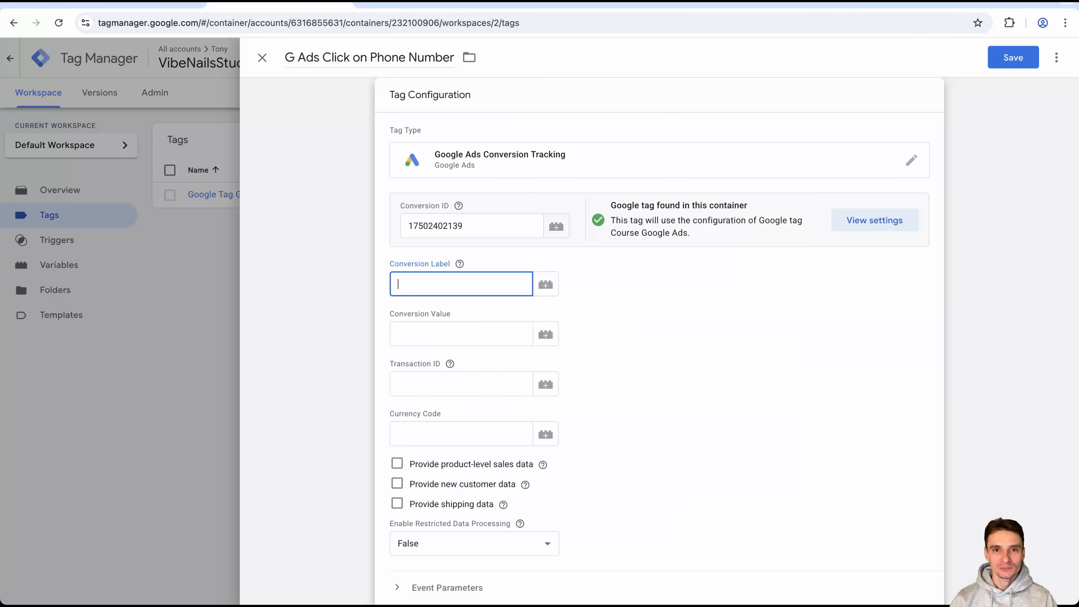
pyautogui.press('super+v')
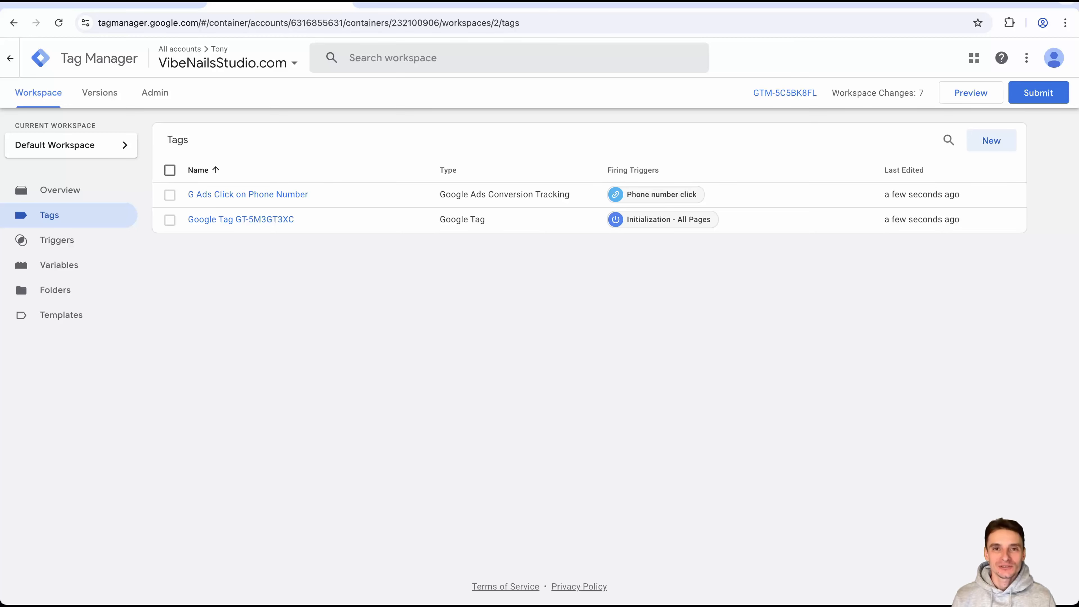
# Create a Google Ads Conversion Tracking tag named G Ads Visit Thank You Page, fired by the Thank You Page trigger.
pyautogui.click(990, 140)
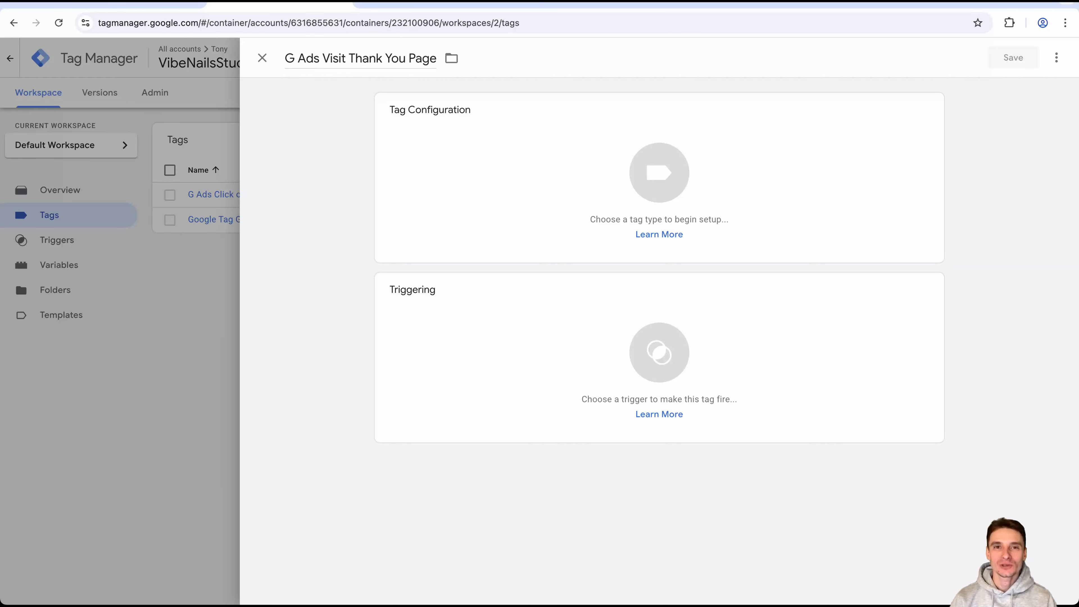
pyautogui.click(658, 352)
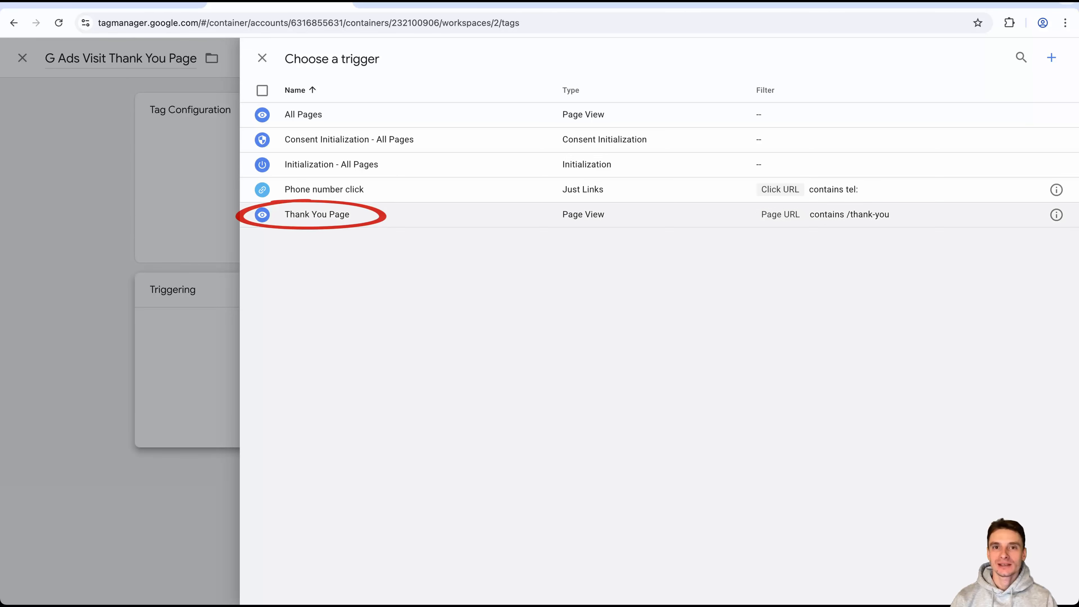
pyautogui.click(317, 214)
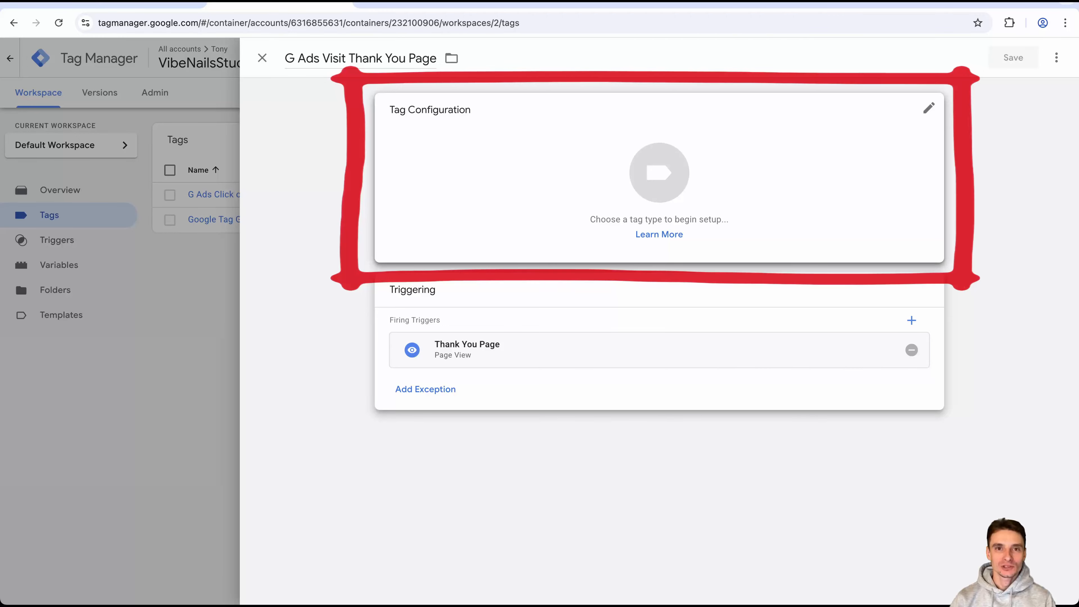
pyautogui.click(659, 177)
pyautogui.click(747, 202)
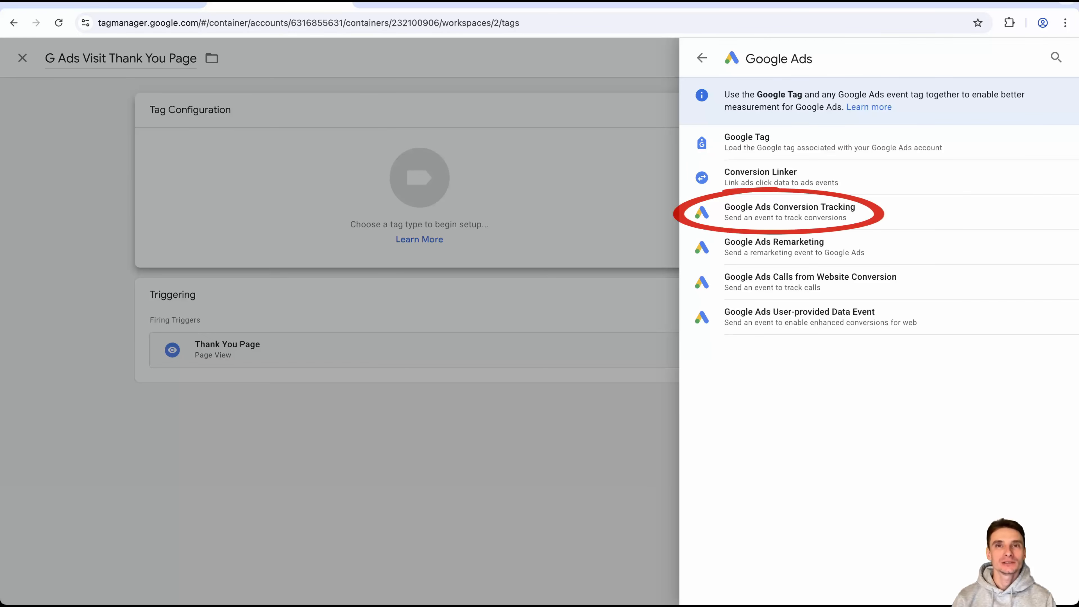
pyautogui.click(789, 212)
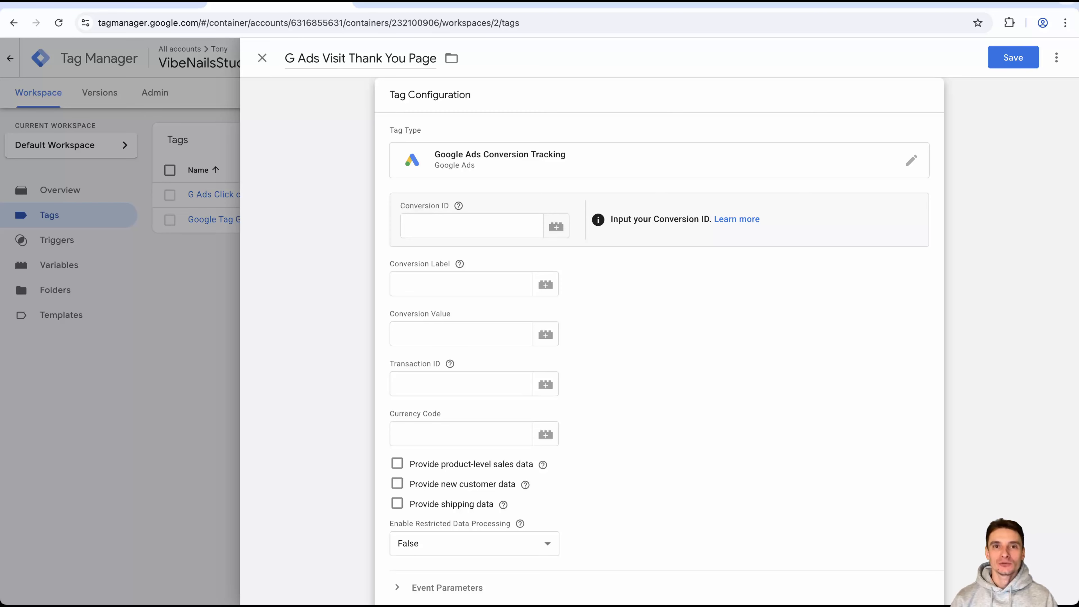
# Copy the conversion ID from the Google Tag Manager setup of Visit Thank You Page in Google Ads into the new tag.
pyautogui.click(409, 226)
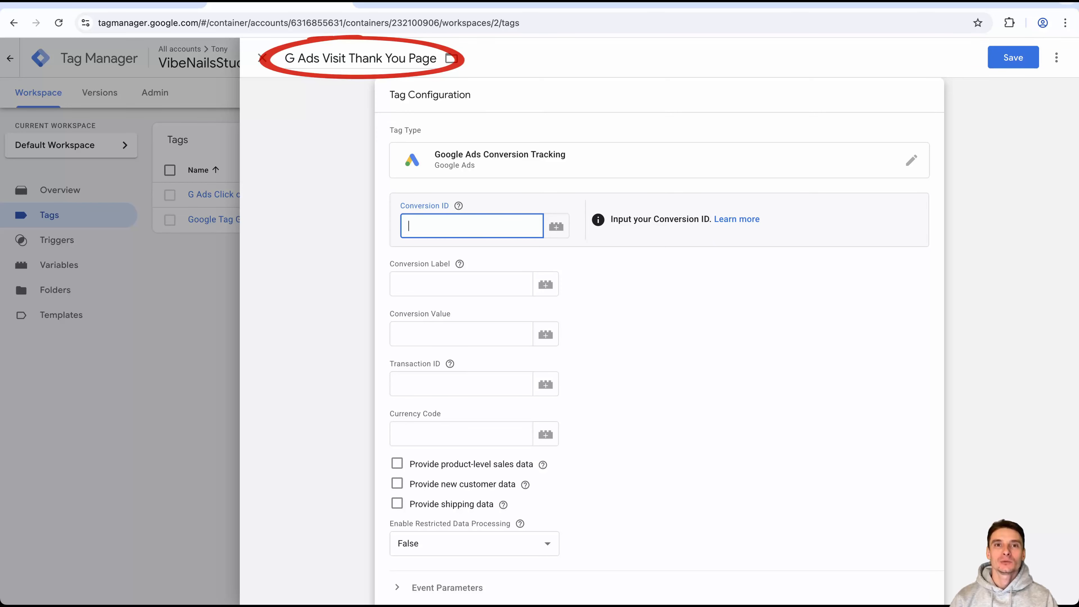
pyautogui.hotkey('ctrl', 'shift', 'Tab')
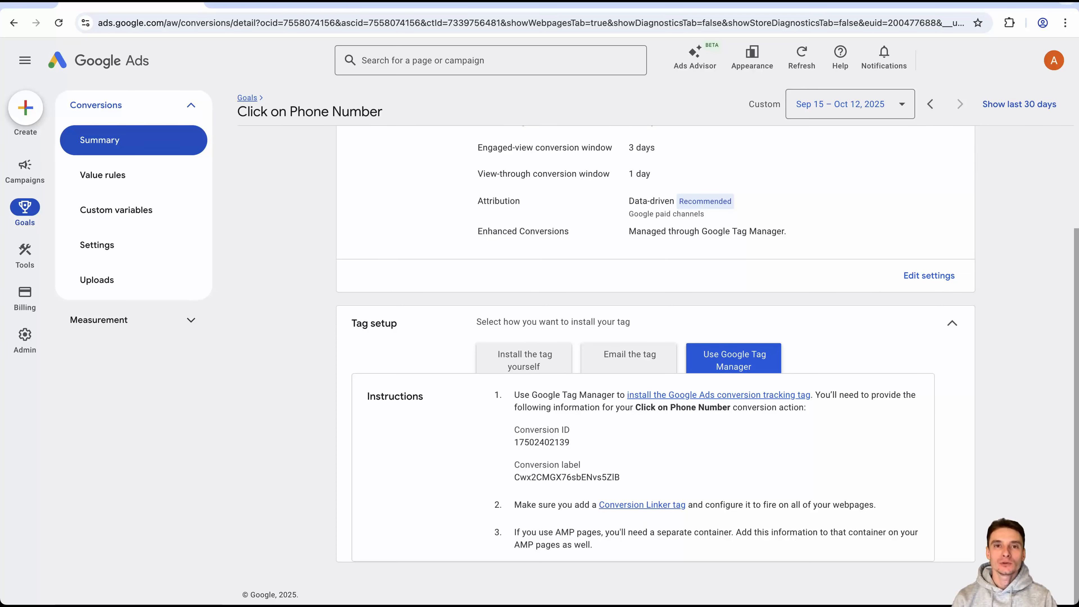
pyautogui.doubleClick(542, 442)
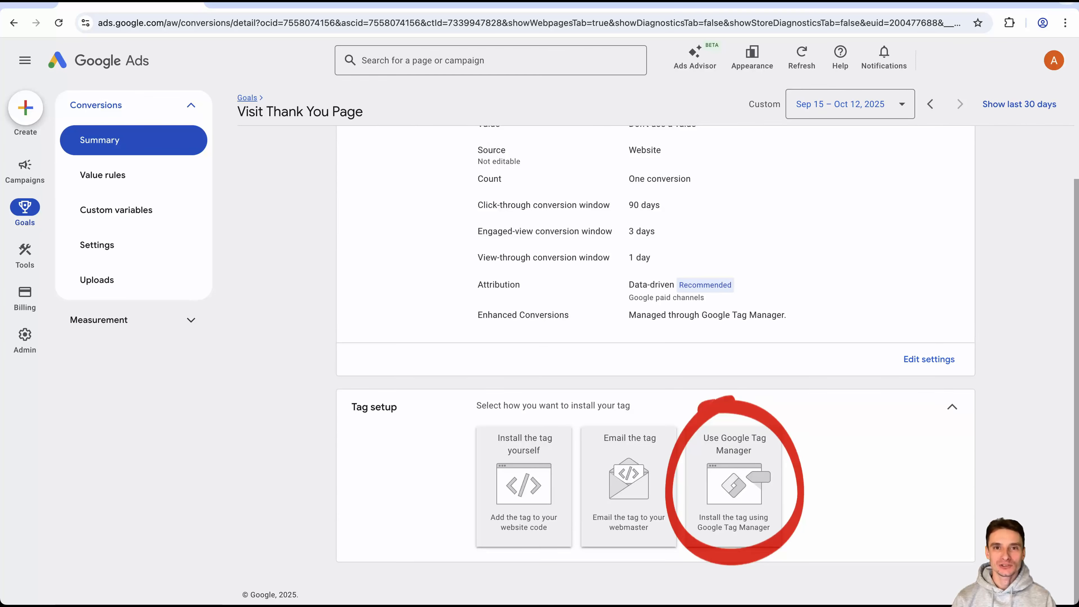
pyautogui.click(734, 485)
pyautogui.scroll(-2, 655, 365)
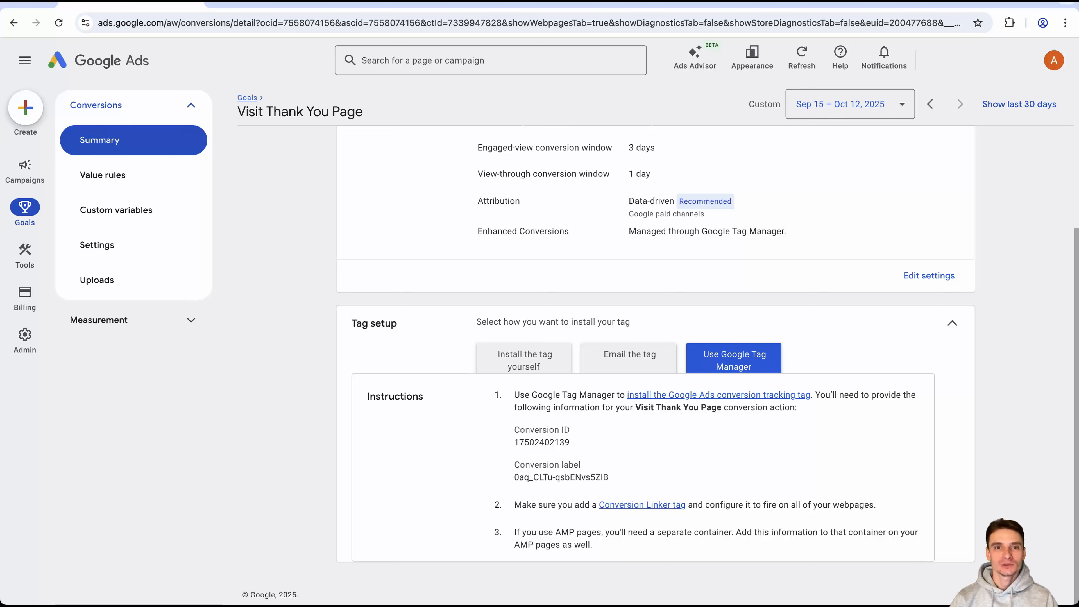
pyautogui.doubleClick(541, 442)
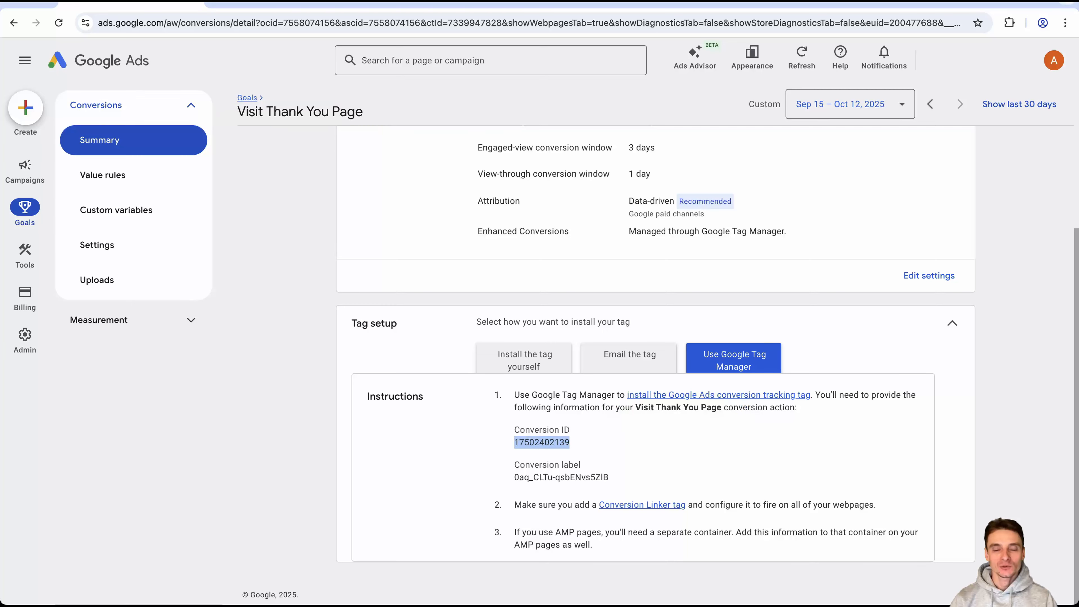
pyautogui.hotkey('ctrl', 'Tab')
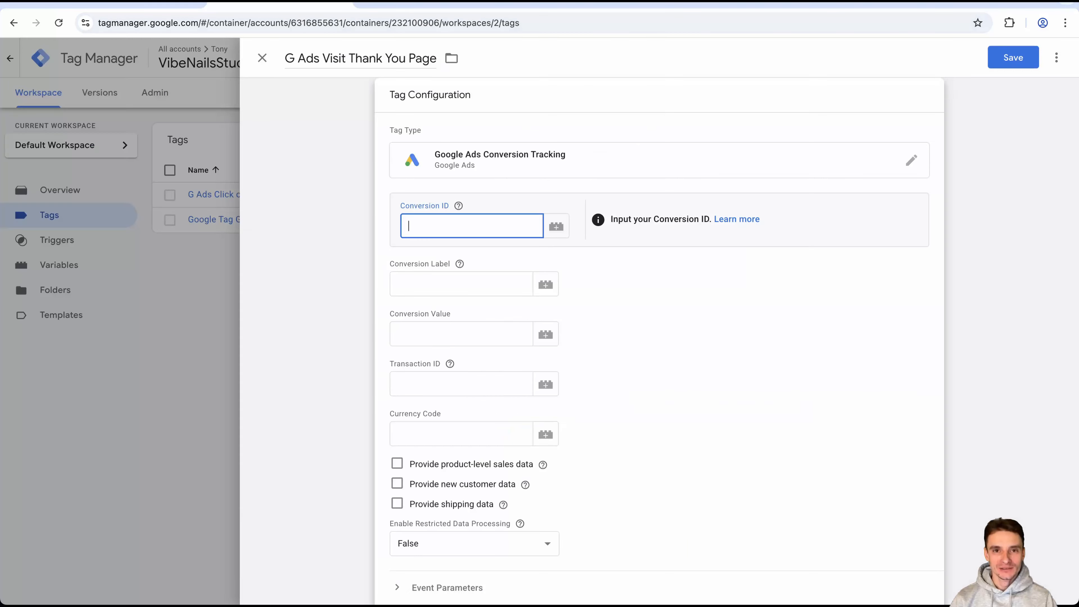
pyautogui.hotkey('ctrl', 'v')
# Copy the Visit Thank You Page conversion label from Google Ads into the tag's Conversion Label.
pyautogui.click(461, 283)
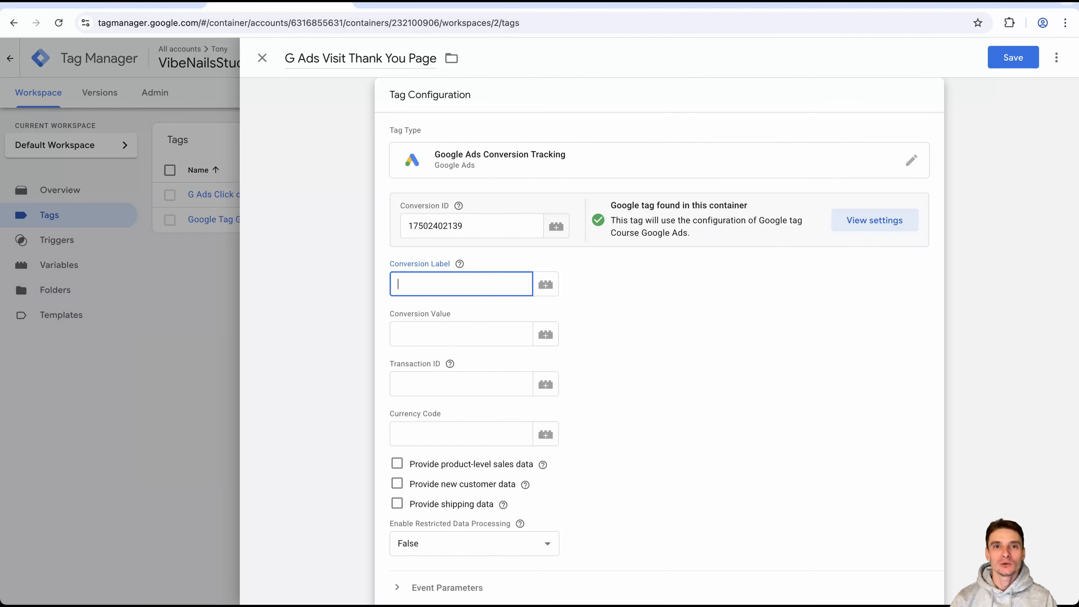
pyautogui.hotkey('ctrl', 'shift', 'Tab')
pyautogui.tripleClick(561, 476)
pyautogui.hotkey('ctrl', 'Tab')
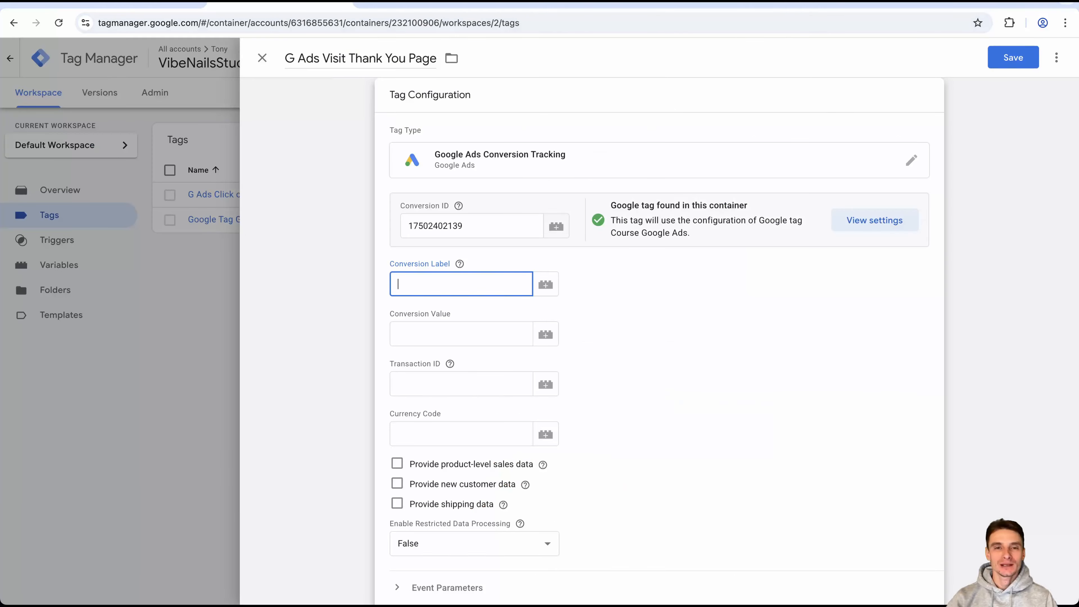
pyautogui.hotkey('ctrl', 'v')
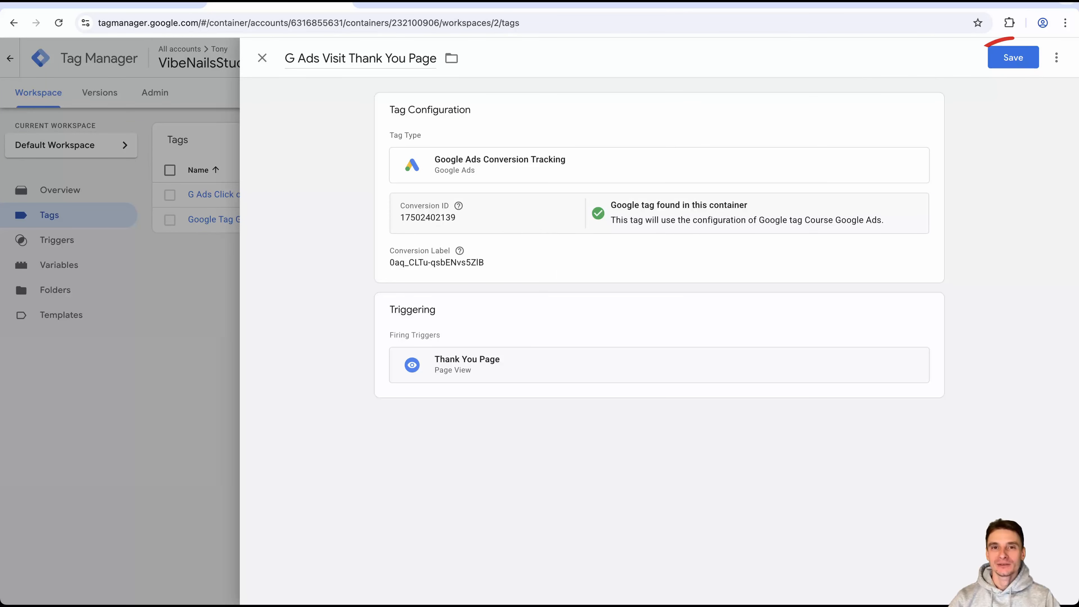
# Save the G Ads Visit Thank You Page tag.
pyautogui.click(1013, 58)
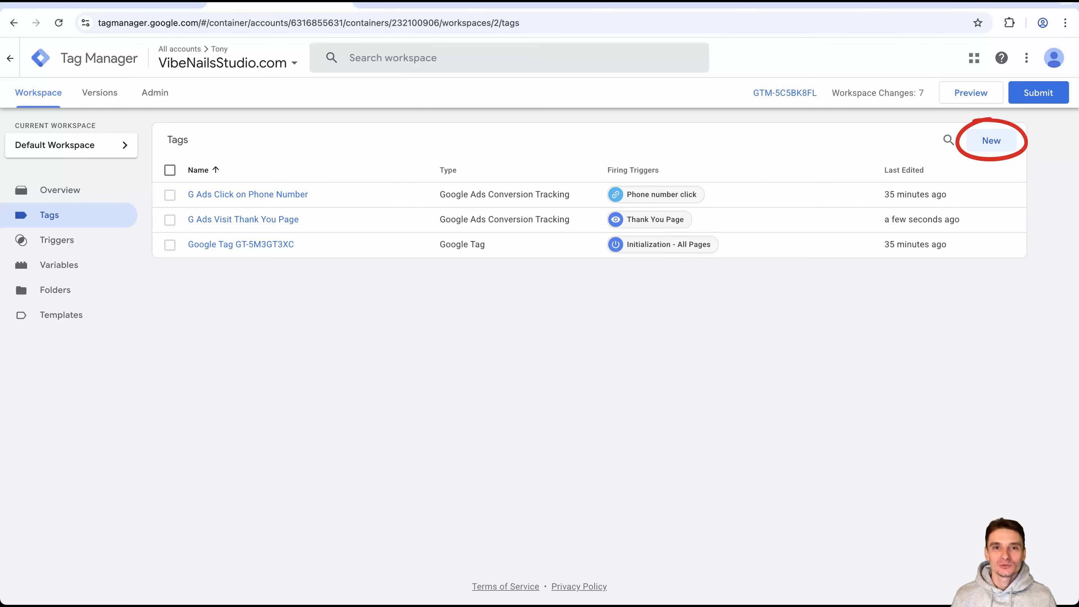
# Create and save a tag named Conversion Linker, using the Conversion Linker tag type and fired by the All Pages trigger.
pyautogui.click(991, 141)
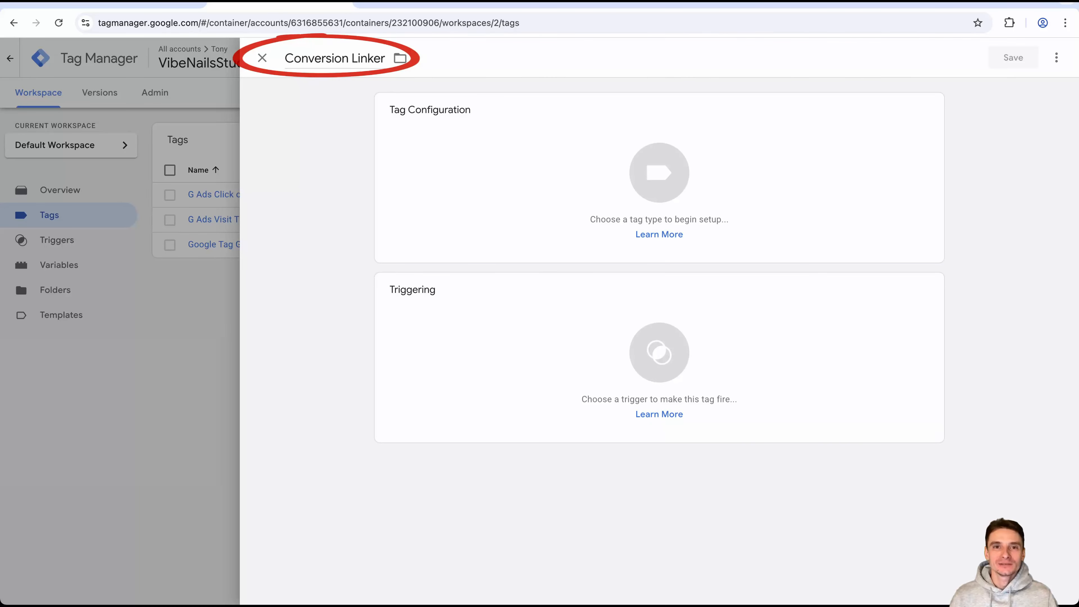
pyautogui.click(659, 352)
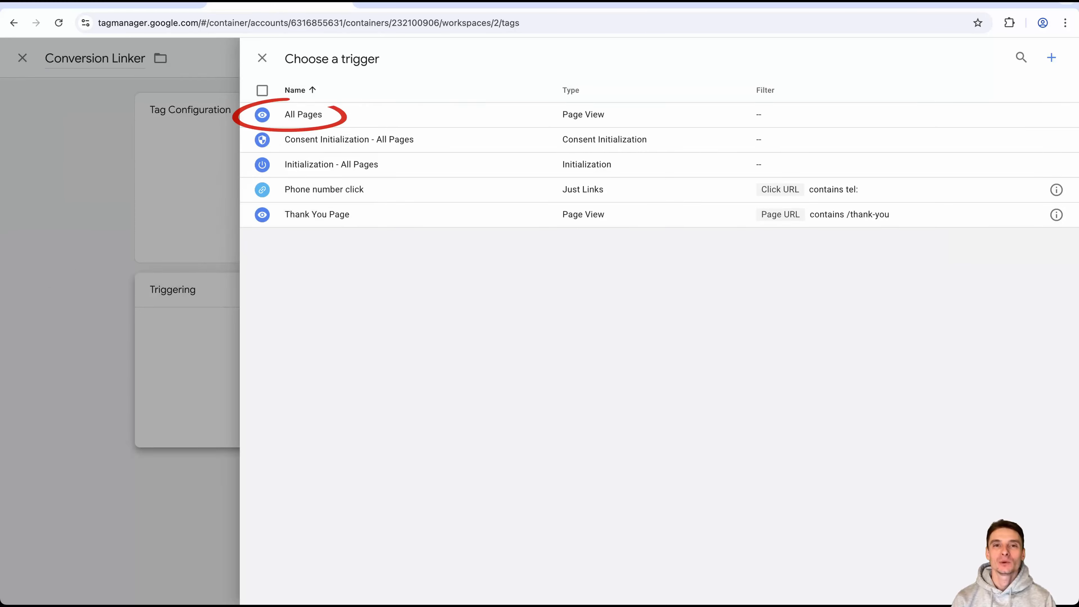
pyautogui.click(302, 114)
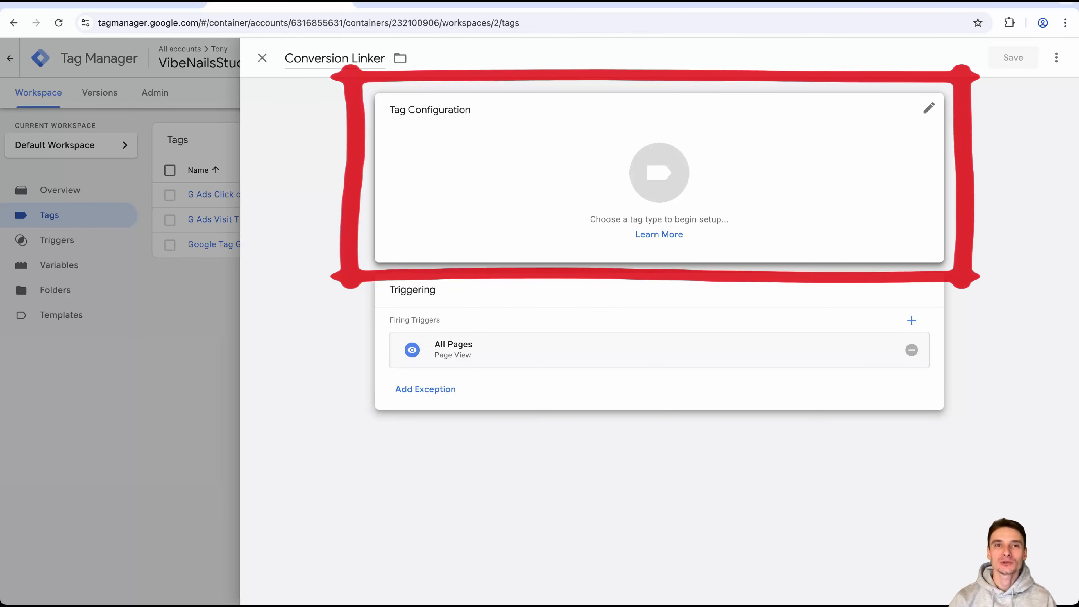
pyautogui.click(659, 173)
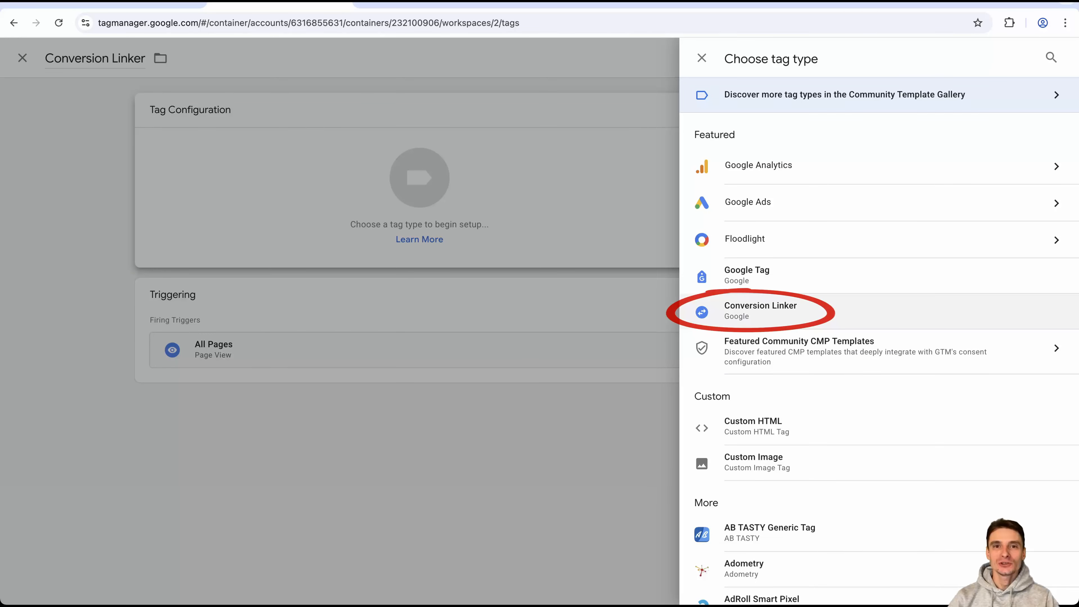
pyautogui.click(761, 310)
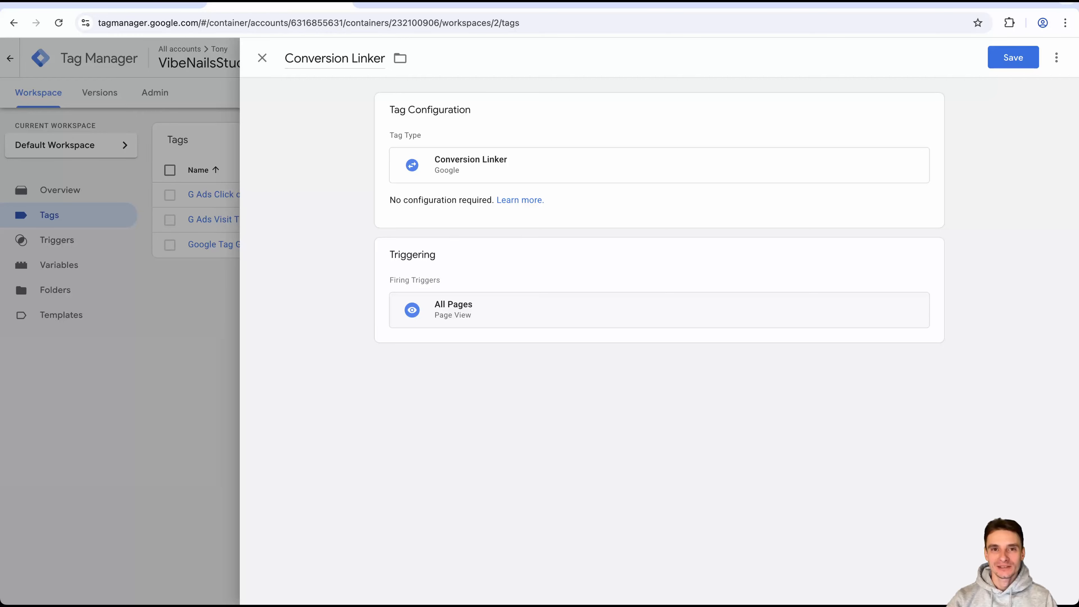
pyautogui.click(1013, 57)
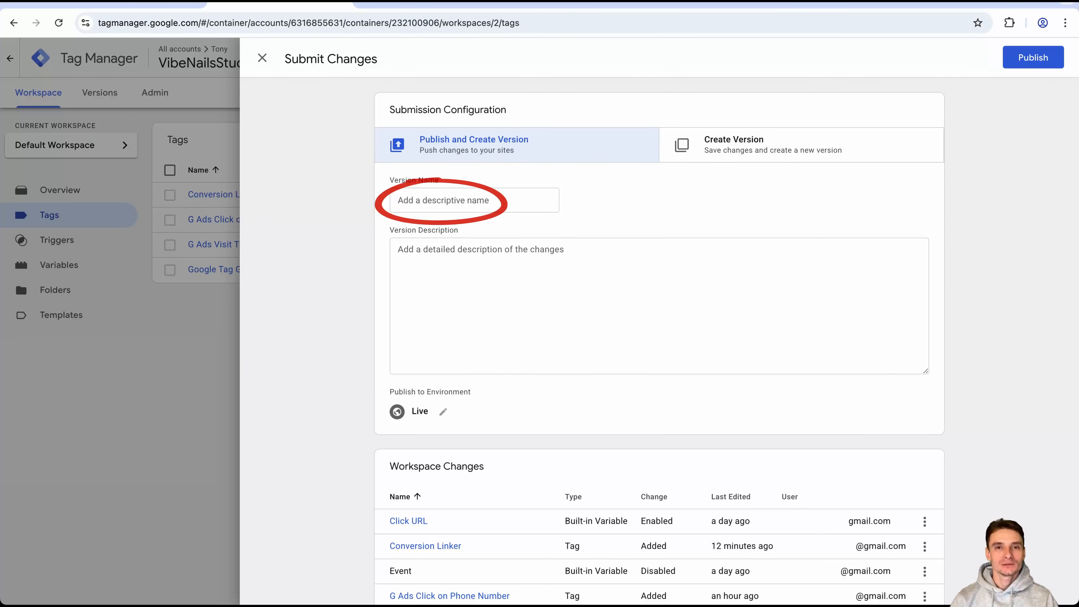
# Name the container version for the submitted workspace changes Basic setup.
pyautogui.write('Basic setup')
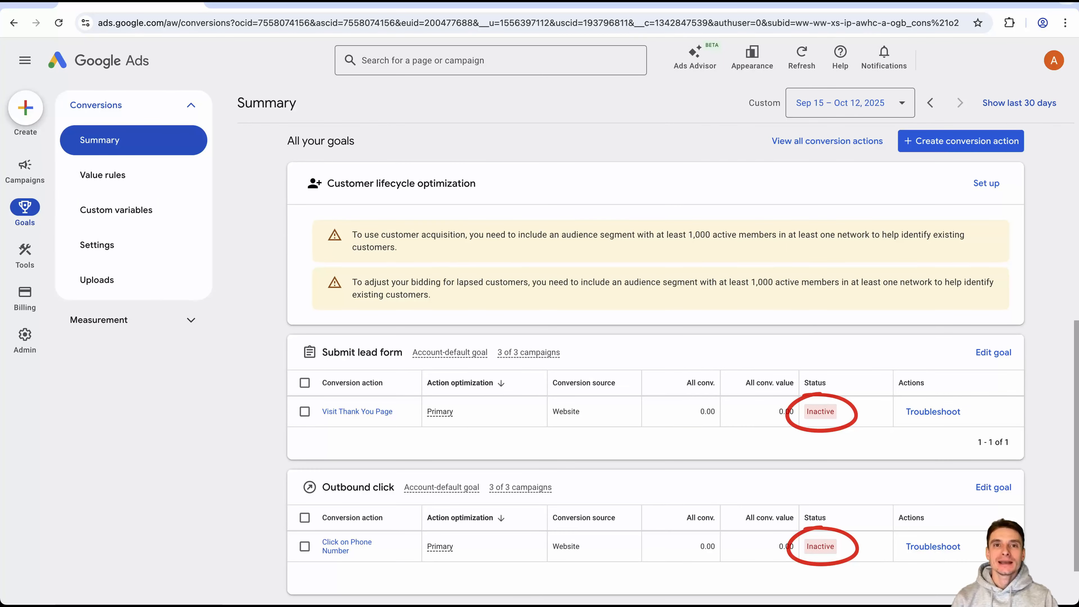
# In Google Ads, check the status of the Visit Thank You Page conversion action and open its troubleshooting.
pyautogui.moveTo(820, 411)
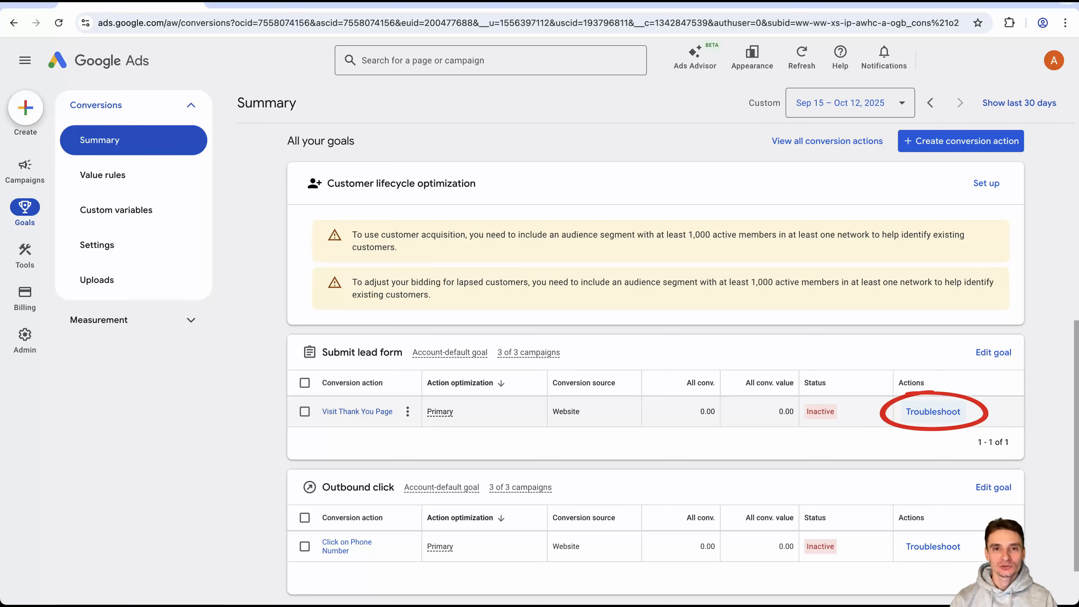
pyautogui.click(933, 411)
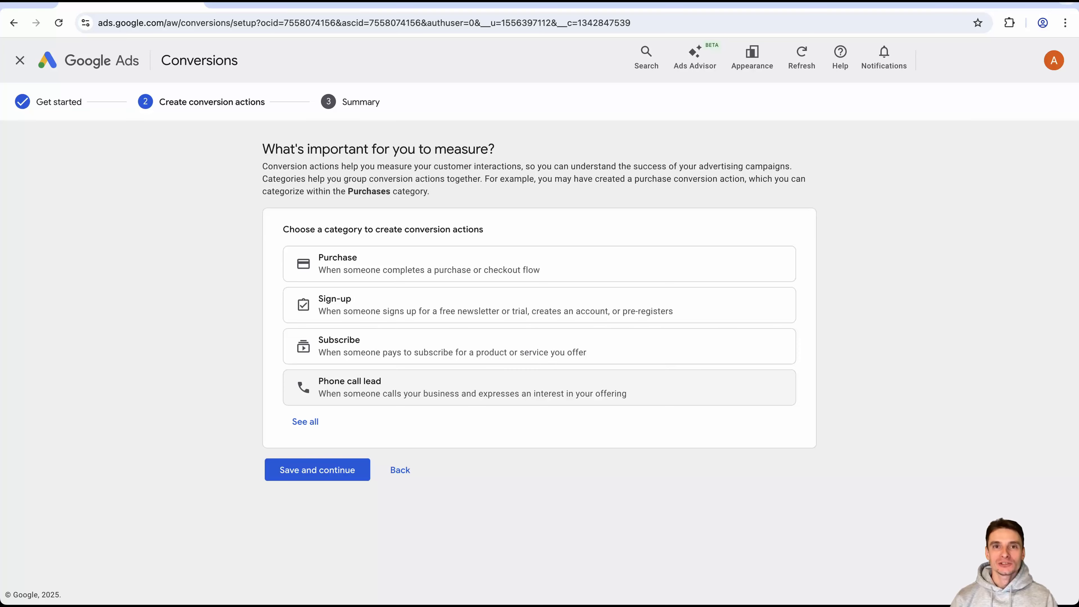
# Create a Calls from ads conversion action in the Phone call lead category and finish the conversion setup.
pyautogui.click(304, 421)
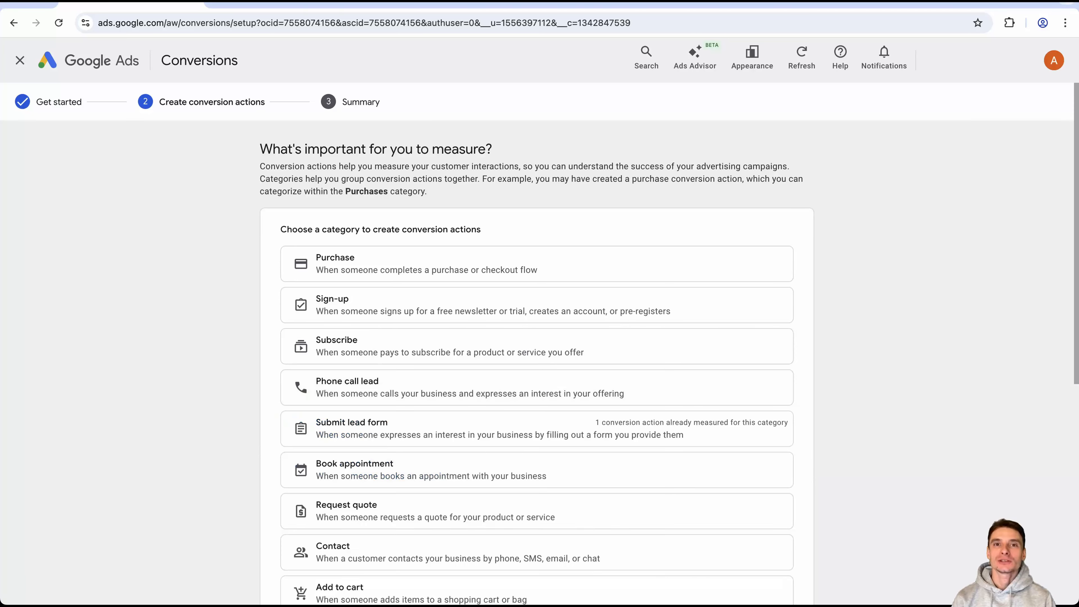
pyautogui.scroll(-5, 539, 343)
pyautogui.click(347, 182)
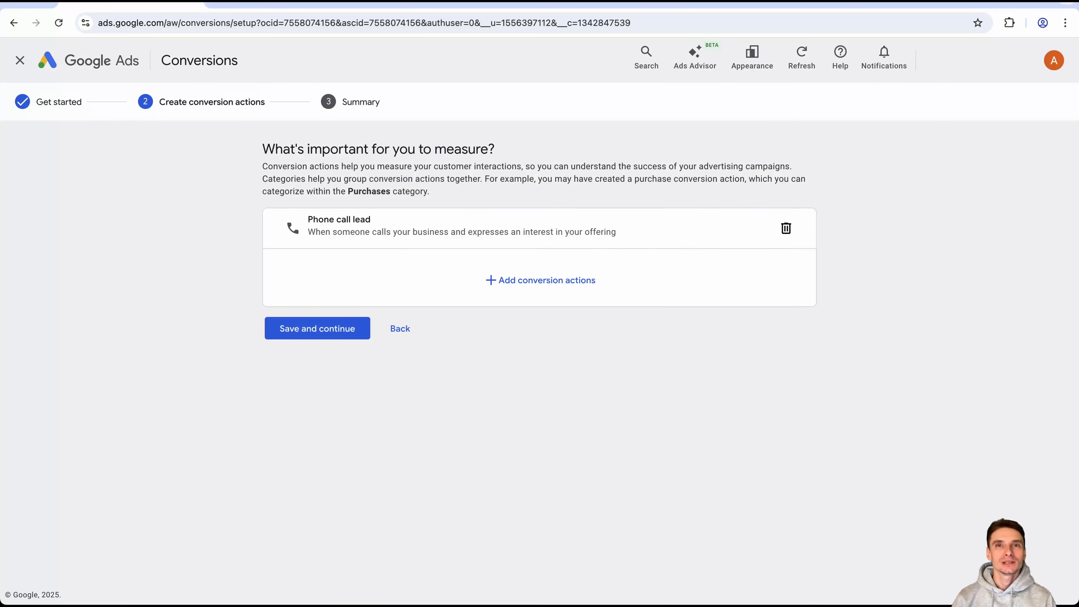
pyautogui.click(539, 280)
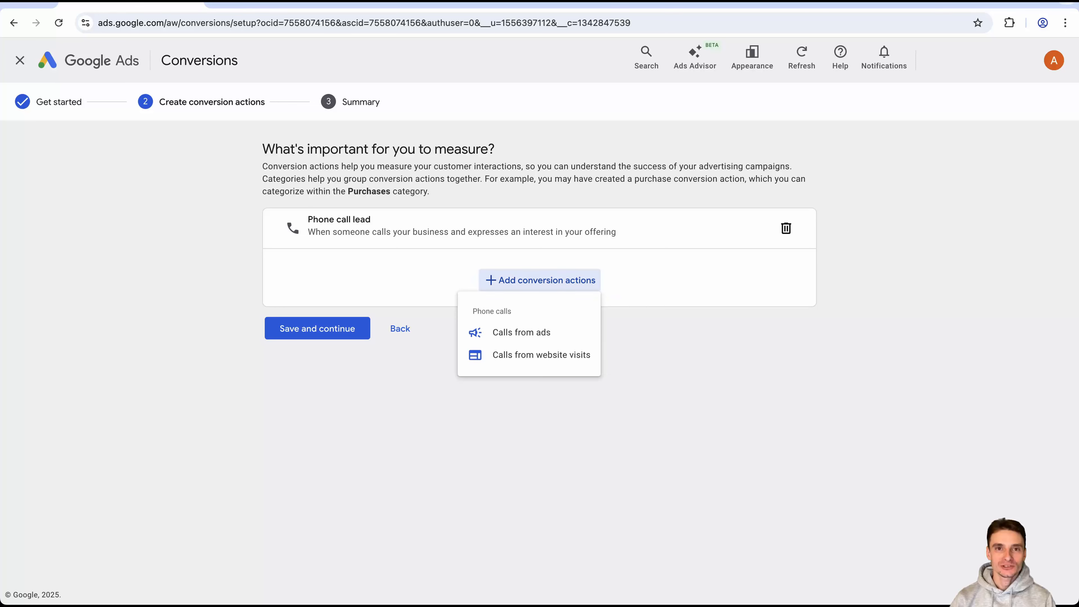
pyautogui.click(522, 333)
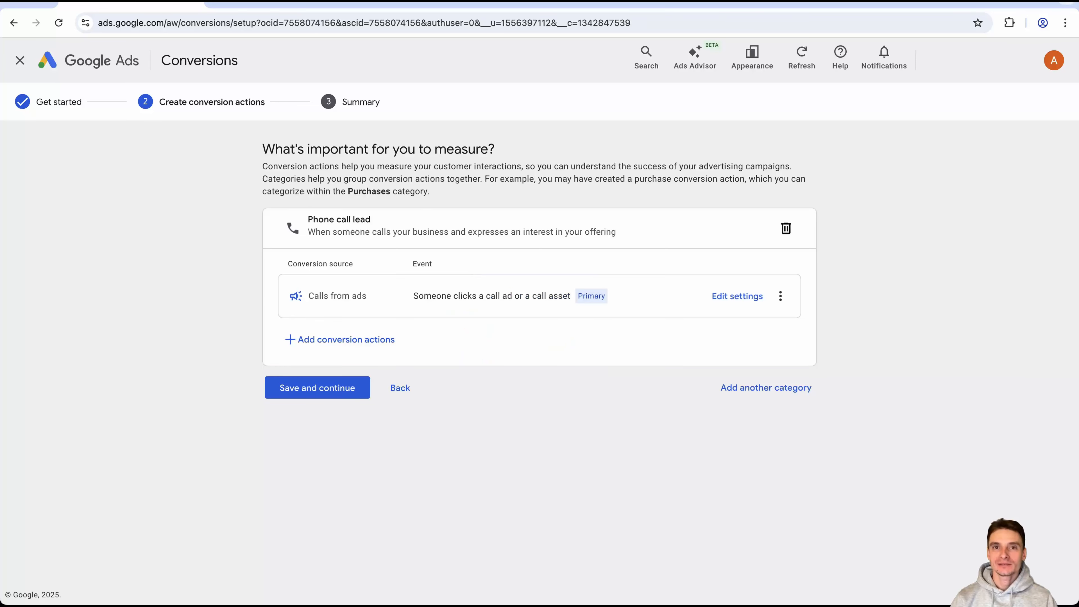
pyautogui.click(317, 387)
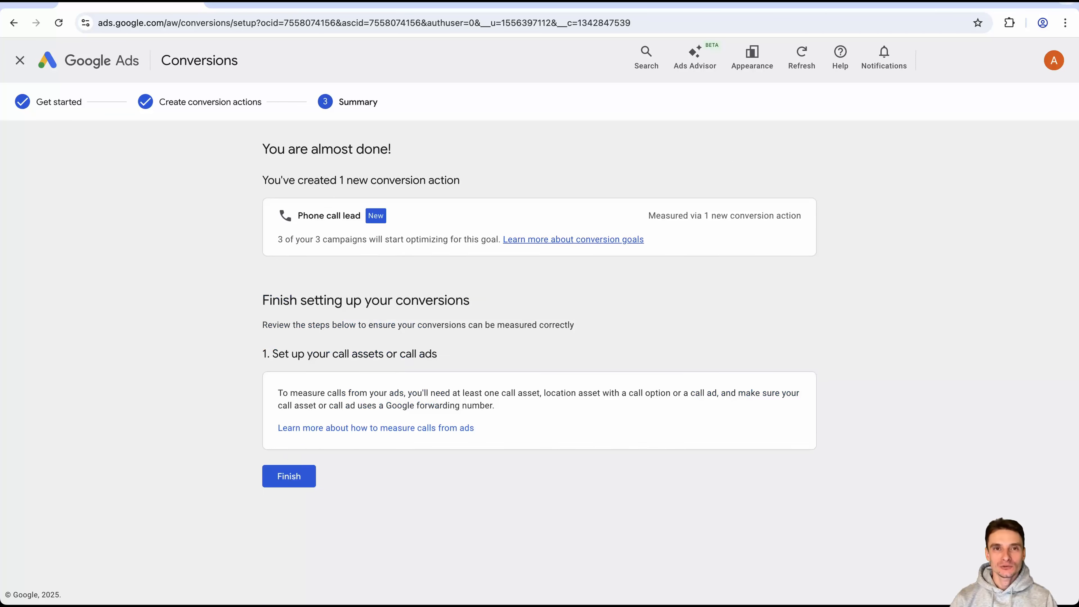
pyautogui.click(289, 476)
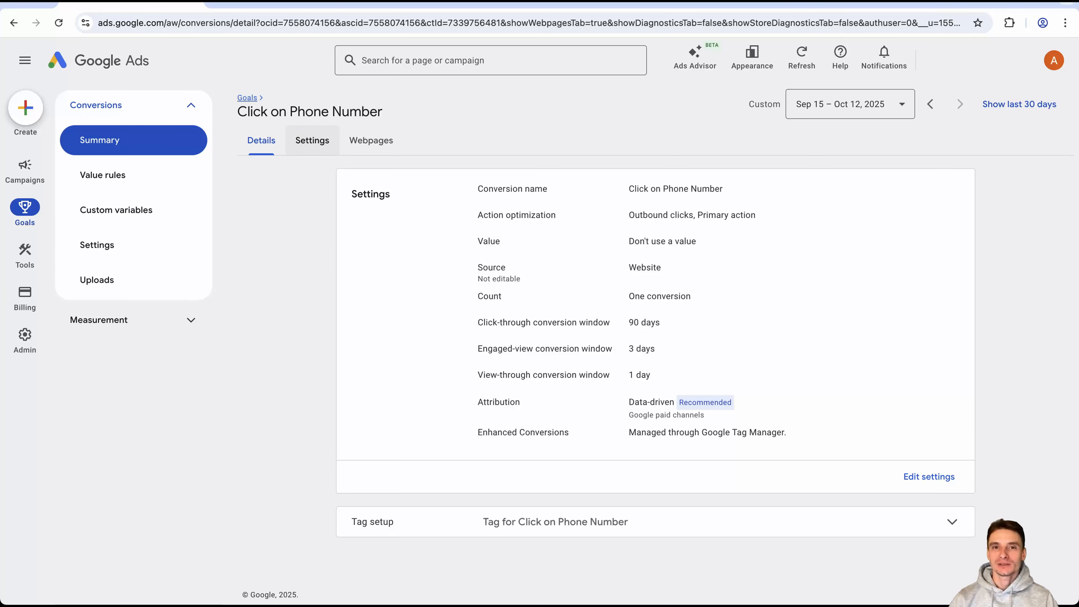
# Set the Click on Phone Number conversion to a secondary action not used for bidding optimization and save it.
pyautogui.click(312, 140)
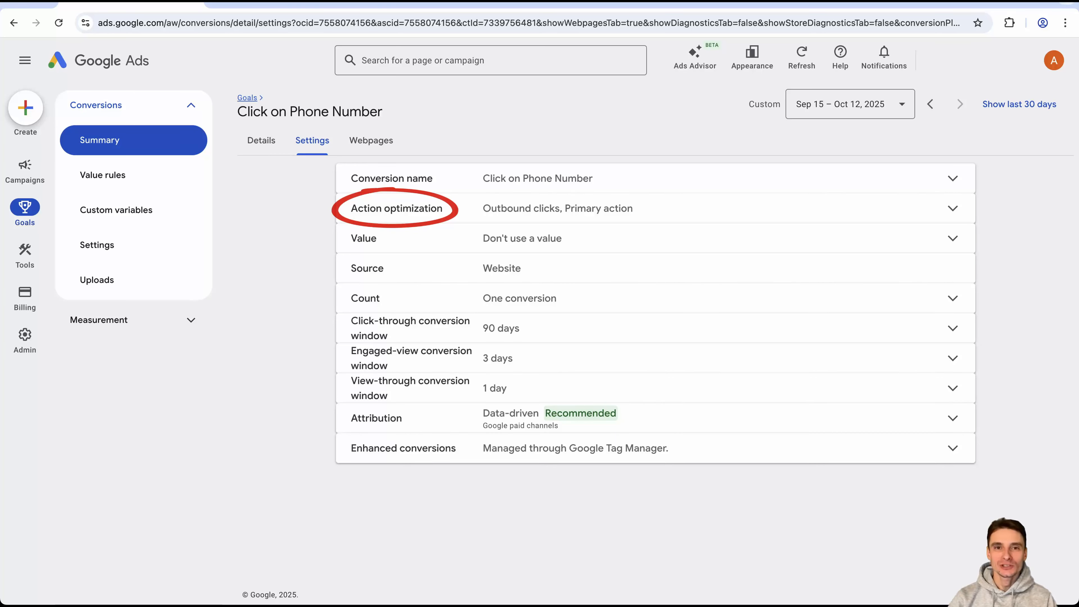
pyautogui.click(397, 209)
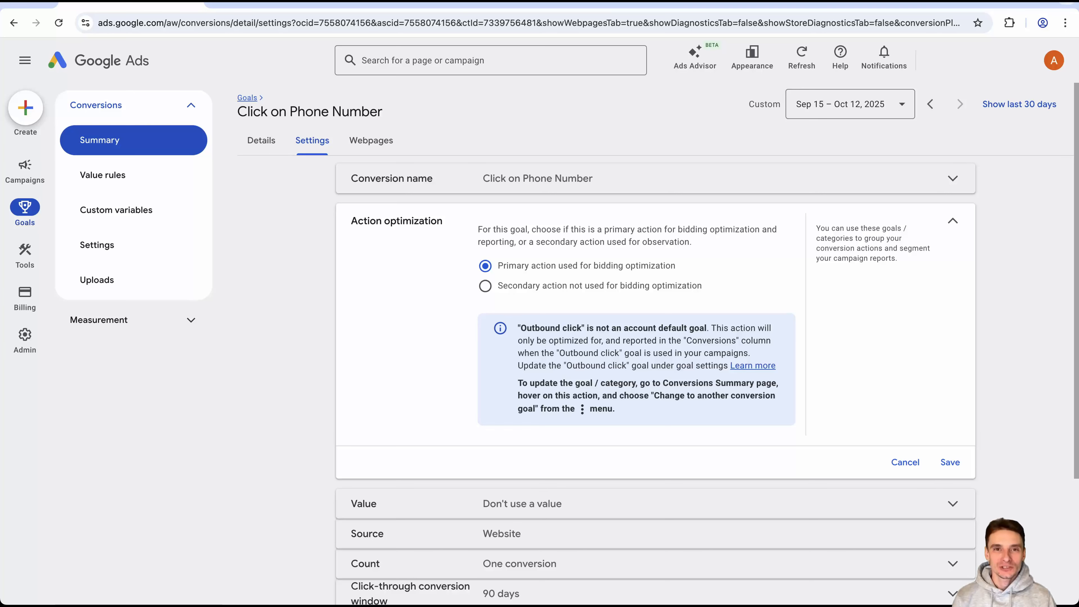
pyautogui.click(485, 286)
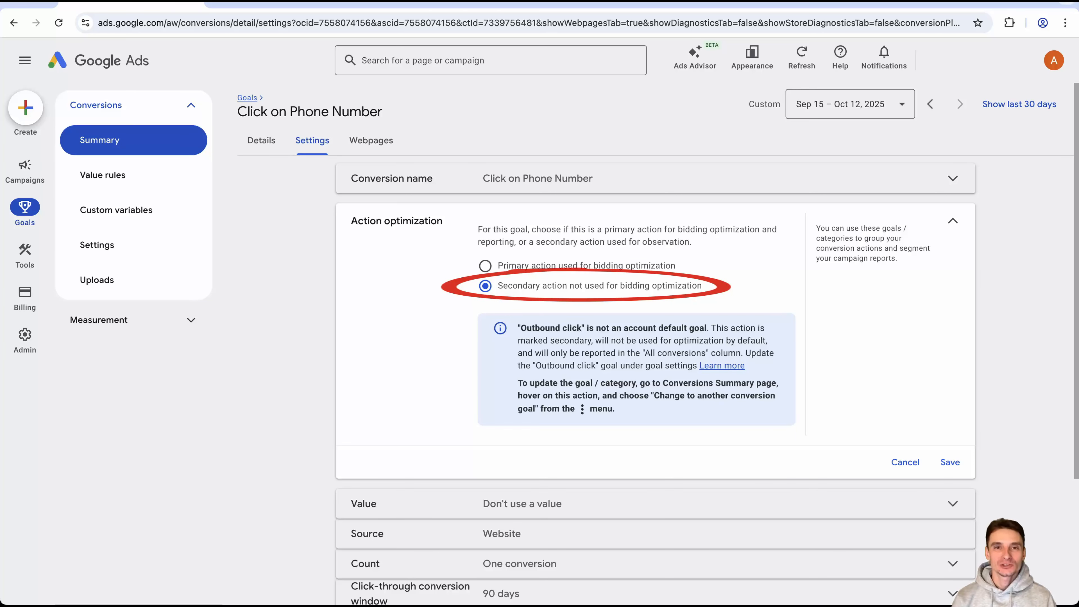
pyautogui.click(950, 462)
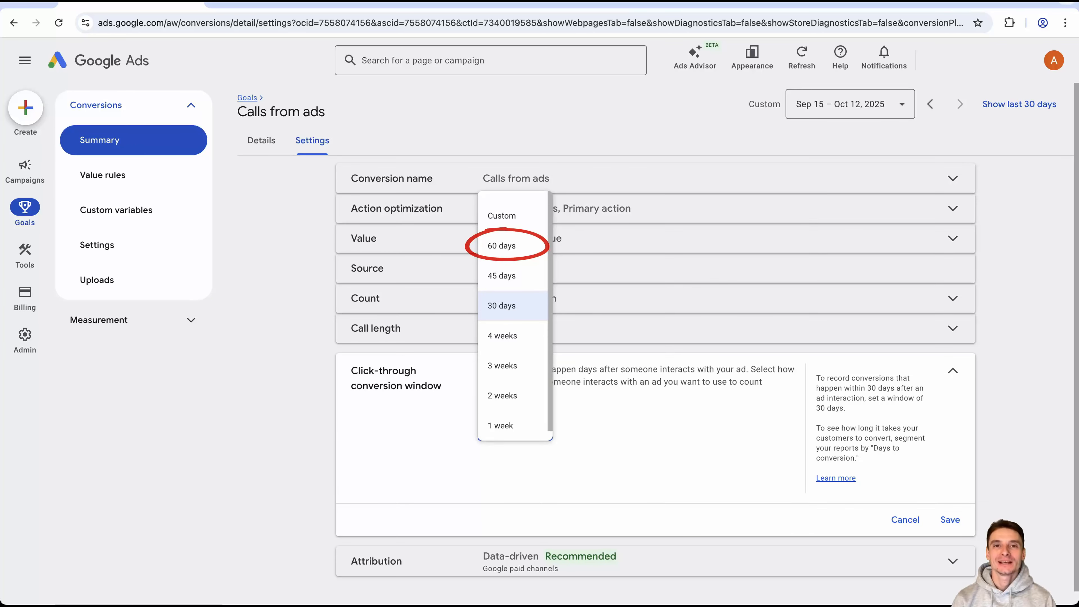
# Set the click-through conversion window of the Calls from ads conversion to 60 days and save it.
pyautogui.click(501, 245)
pyautogui.click(949, 519)
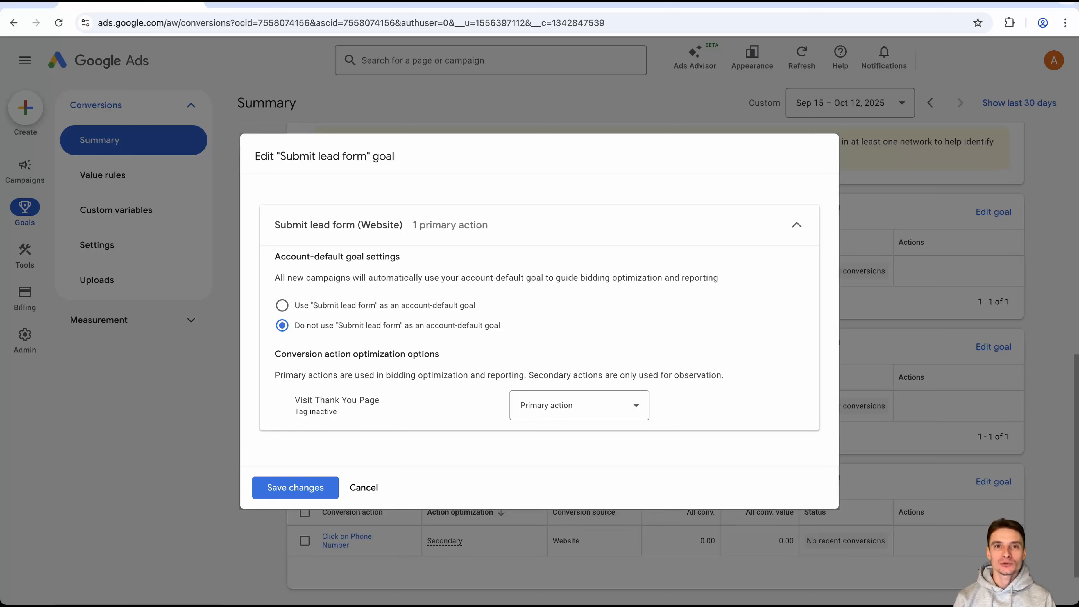
# Set the Submit lead form goal to be used as an account-default goal.
pyautogui.click(282, 305)
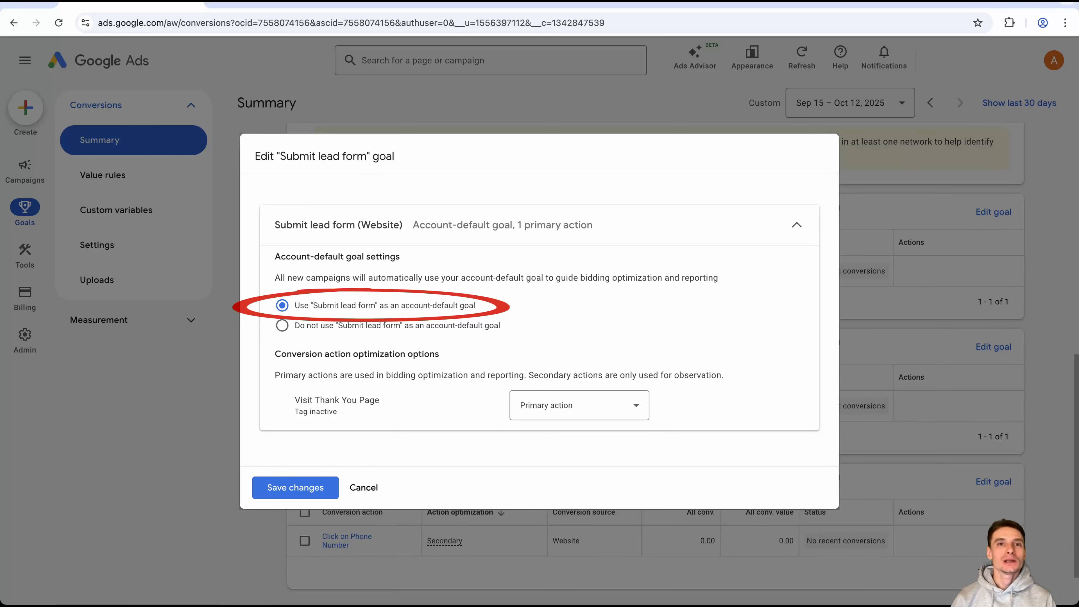